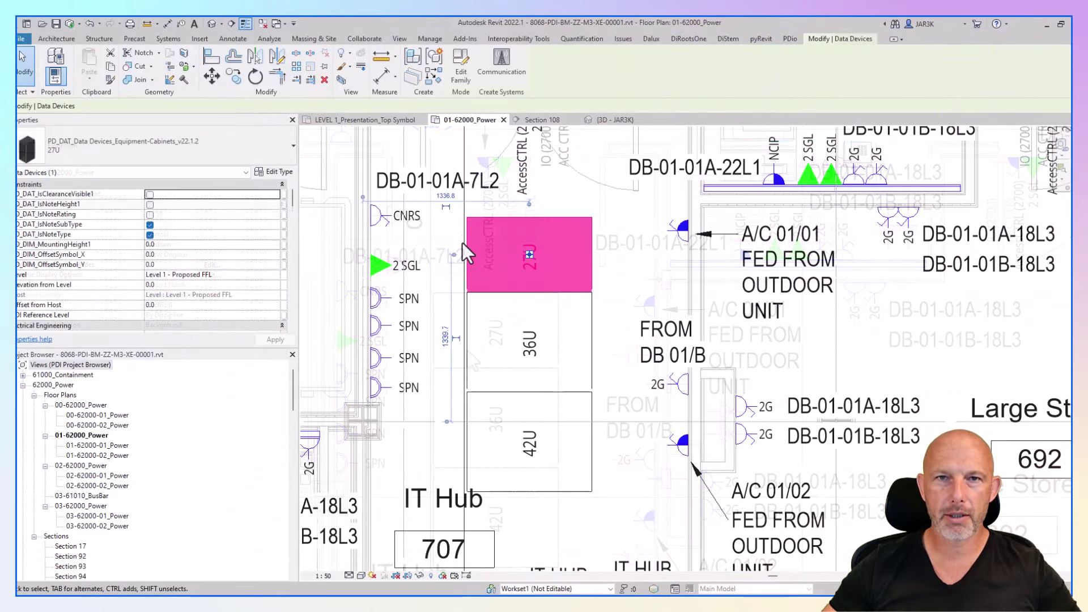
- Open the cabinet Type Selector to compare the 27U, 36U and 42U data cabinet types
{"action": "left_click", "coordinate": [264, 160]}
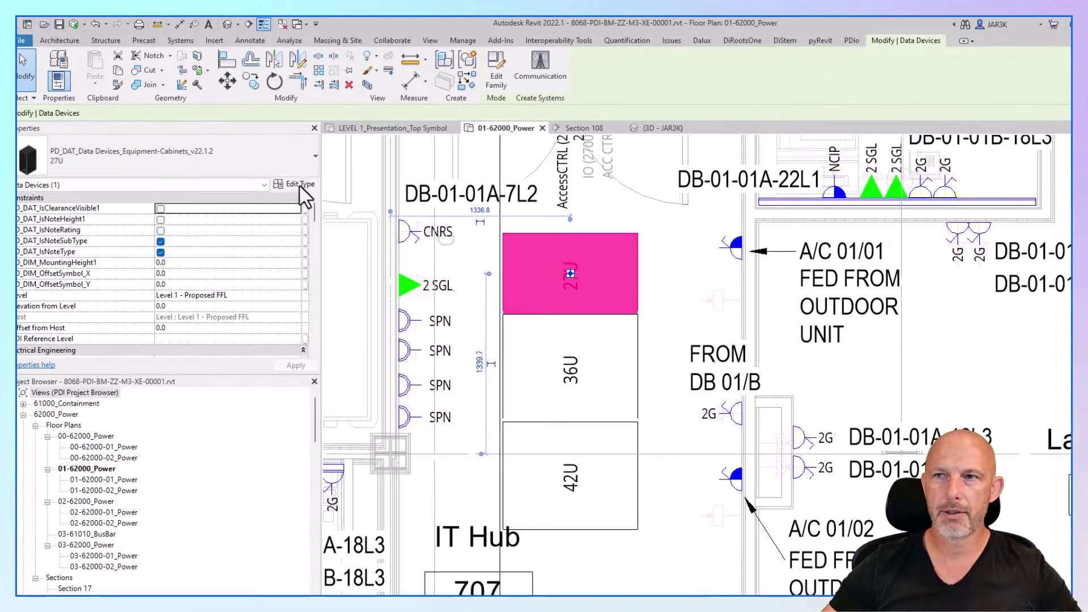
- Duplicate the 27U cabinet type as 'Custom', 800 deep, with its use type changed to 32U
{"action": "left_click", "coordinate": [276, 173]}
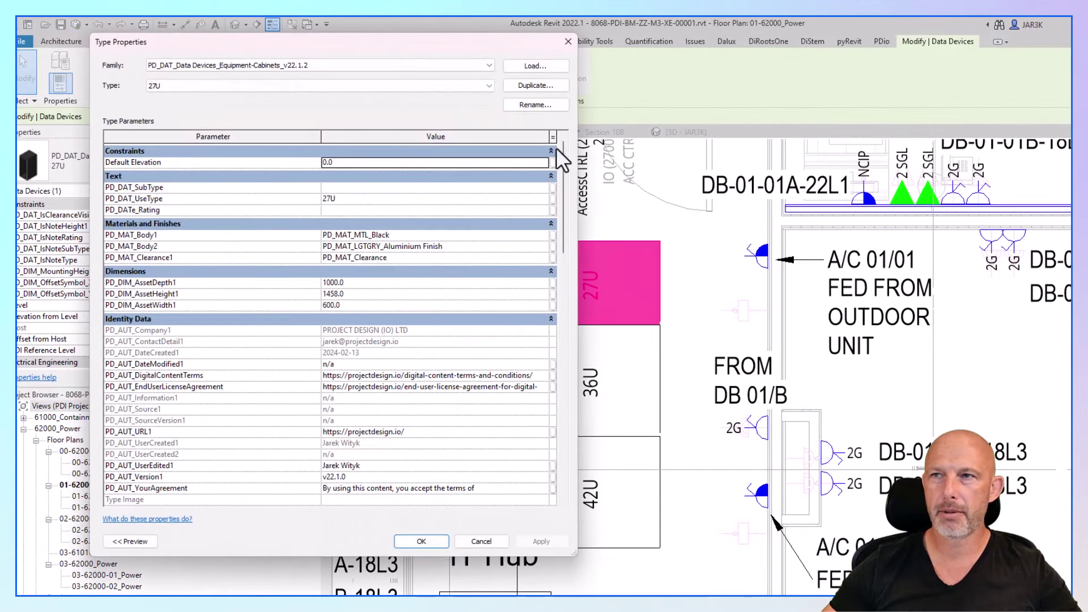
{"action": "left_click", "coordinate": [535, 85]}
{"action": "type", "text": "Custom"}
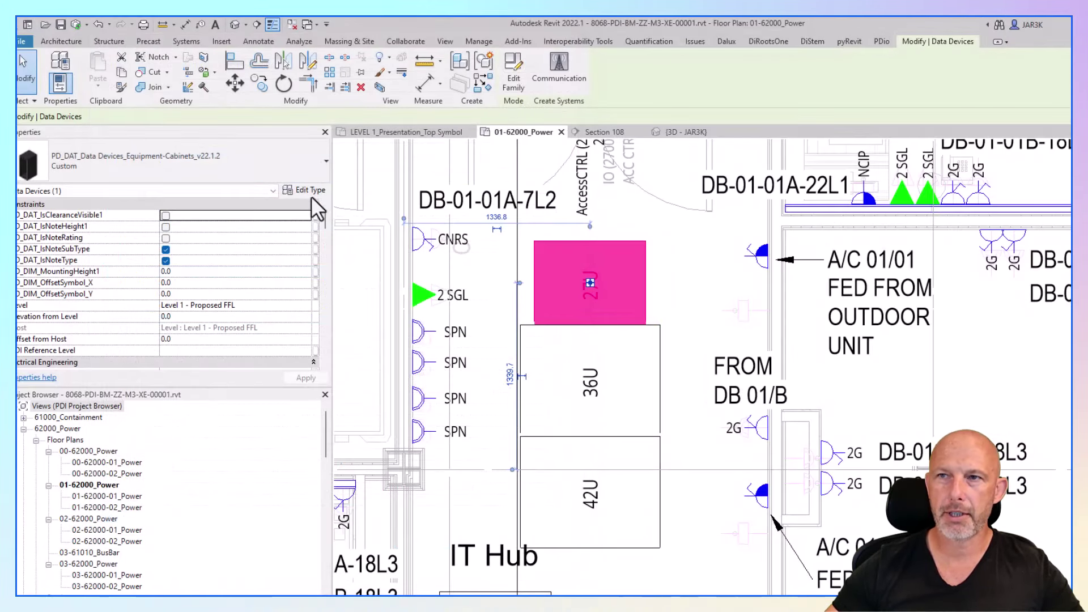
{"action": "left_click", "coordinate": [305, 191]}
{"action": "left_click", "coordinate": [304, 190]}
{"action": "left_click_drag", "start_coordinate": [323, 198], "coordinate": [331, 199]}
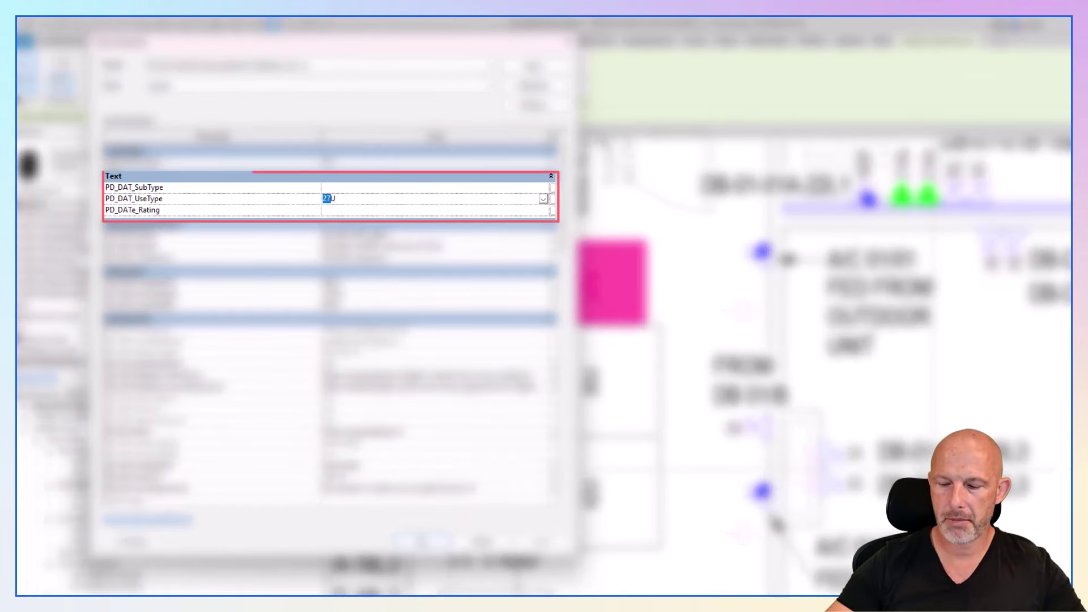
{"action": "type", "text": "32"}
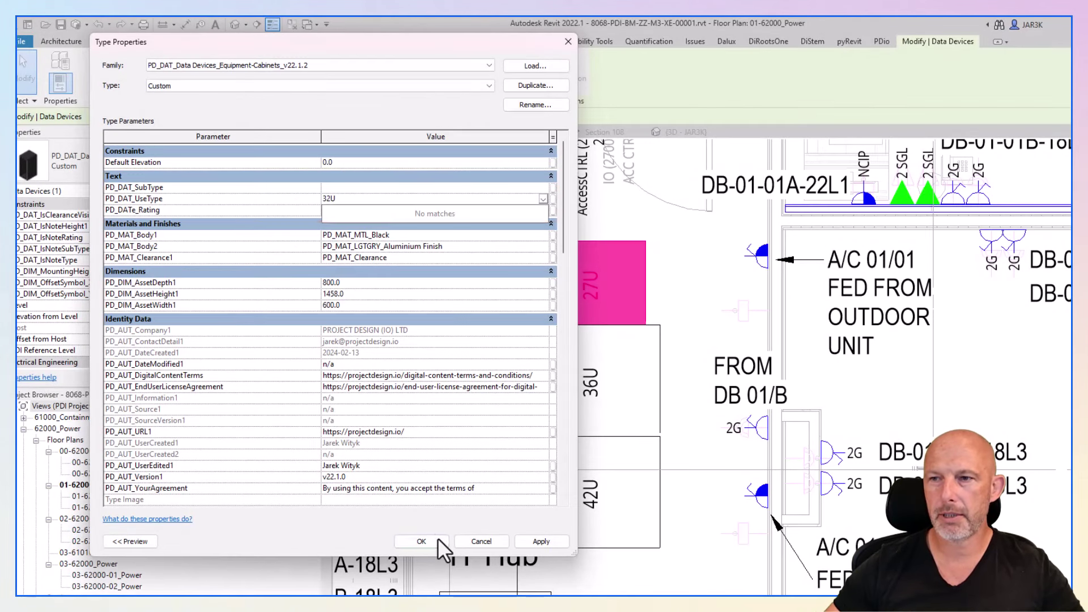
{"action": "left_click", "coordinate": [437, 540]}
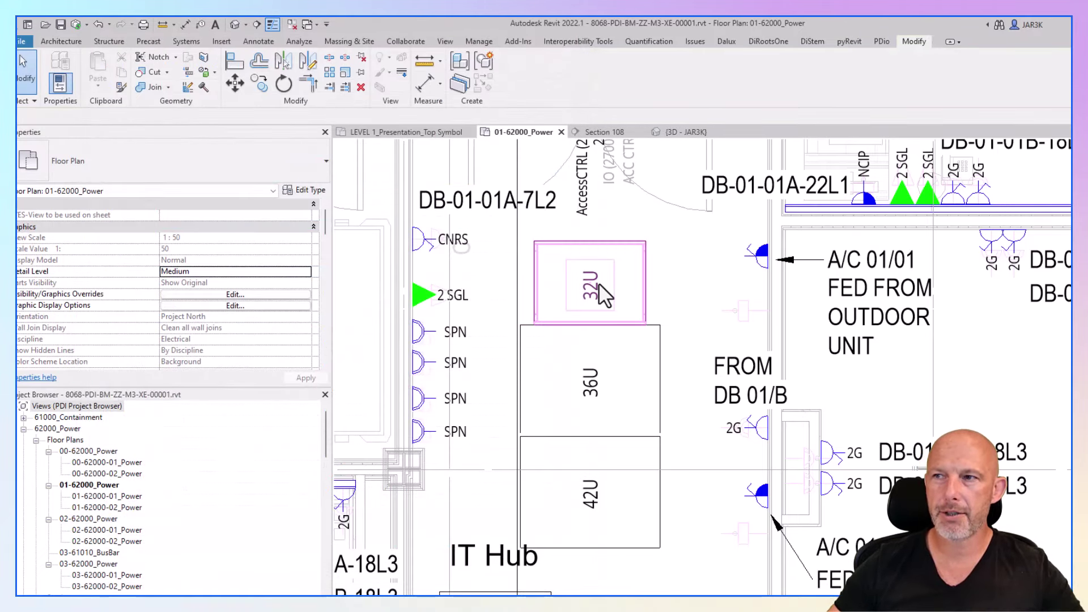
- Give the 32U cabinet 800 front and back clearances and 500 right-side clearance, and open the 3D view
{"action": "left_click", "coordinate": [598, 283]}
{"action": "left_click", "coordinate": [193, 273]}
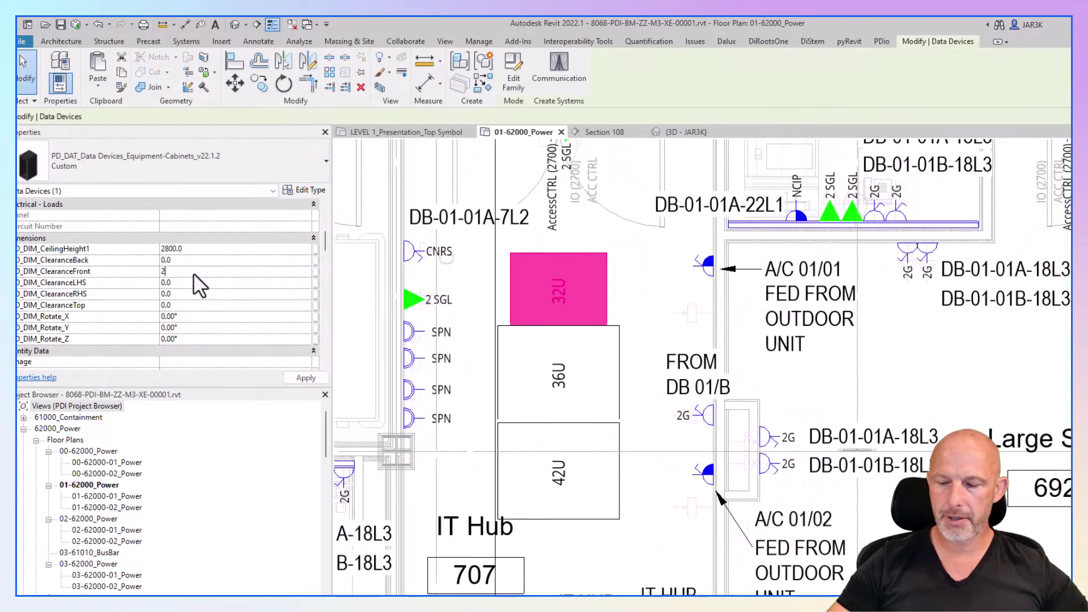
{"action": "type", "text": "800"}
{"action": "left_click", "coordinate": [250, 199]}
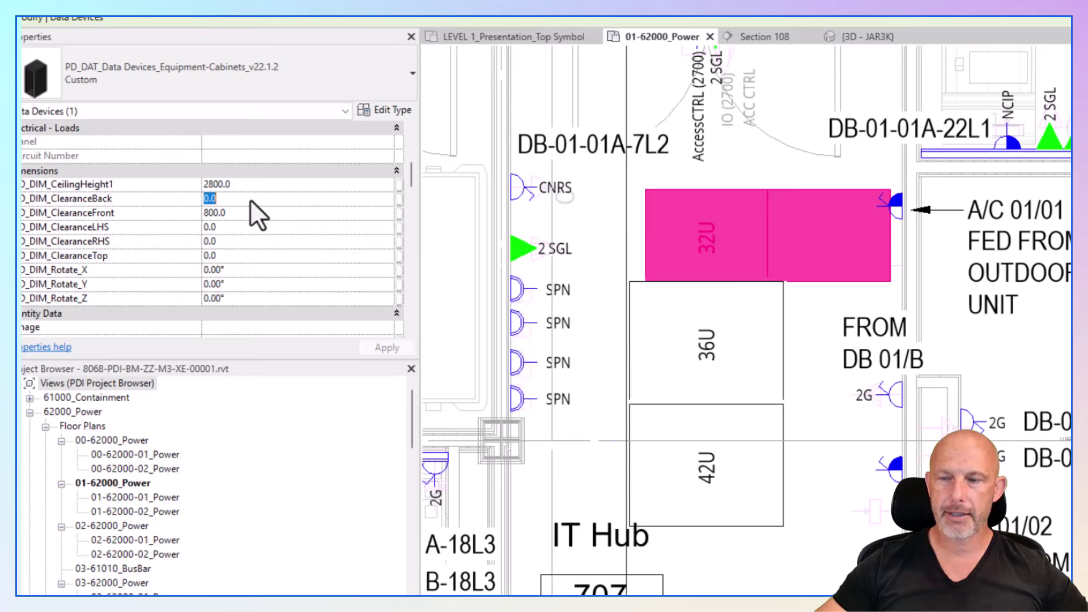
{"action": "type", "text": "800"}
{"action": "left_click", "coordinate": [245, 241]}
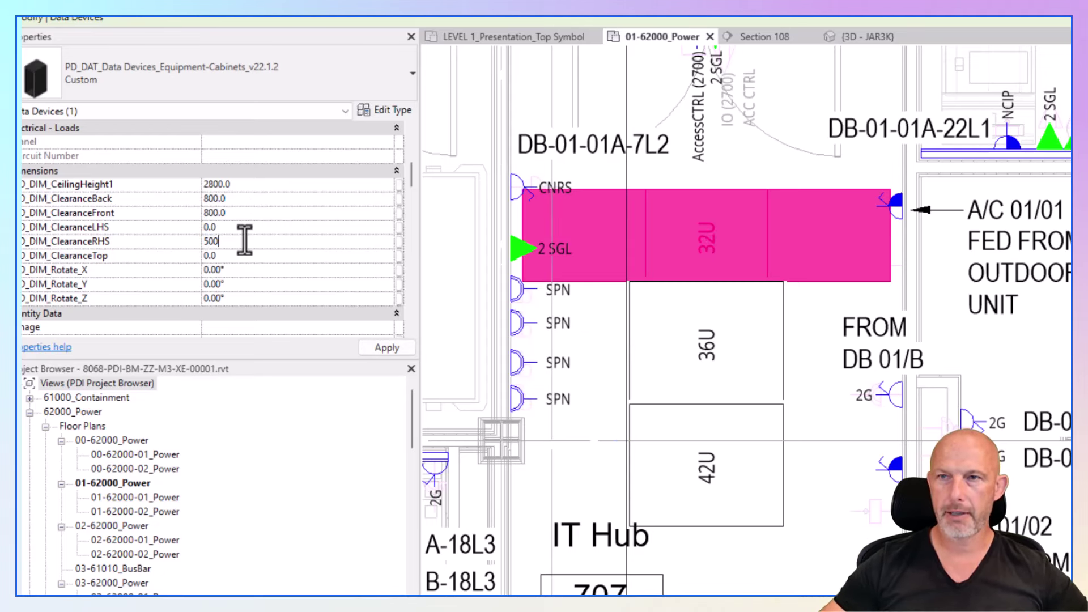
{"action": "type", "text": "500"}
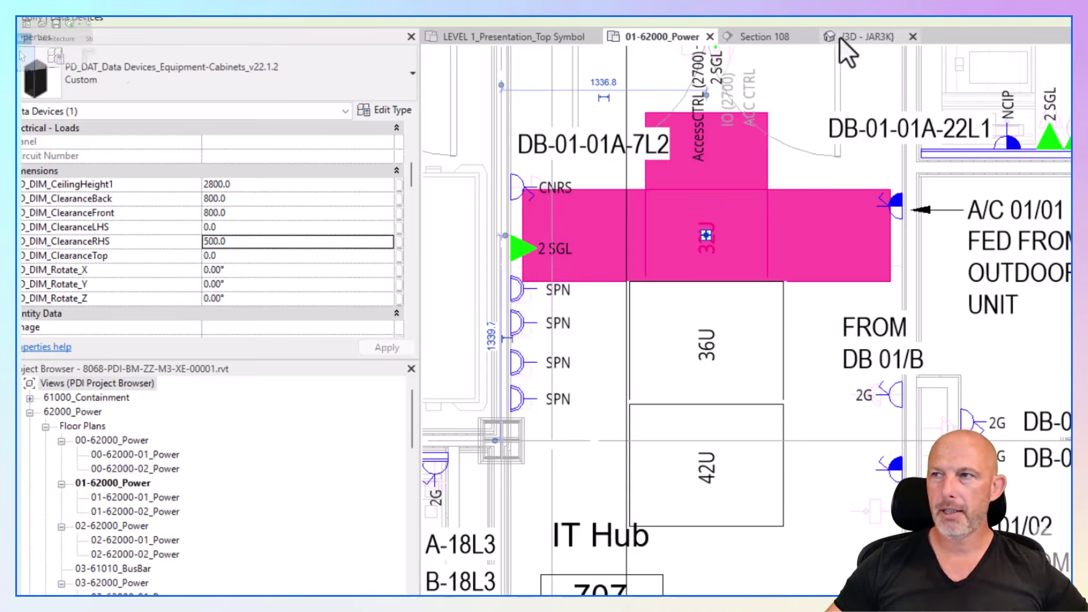
{"action": "left_click", "coordinate": [847, 37]}
{"action": "left_click", "coordinate": [176, 276]}
- Enter a 500 top clearance, then try a 200 left-side clearance on the 42U cabinet
{"action": "type", "text": "500"}
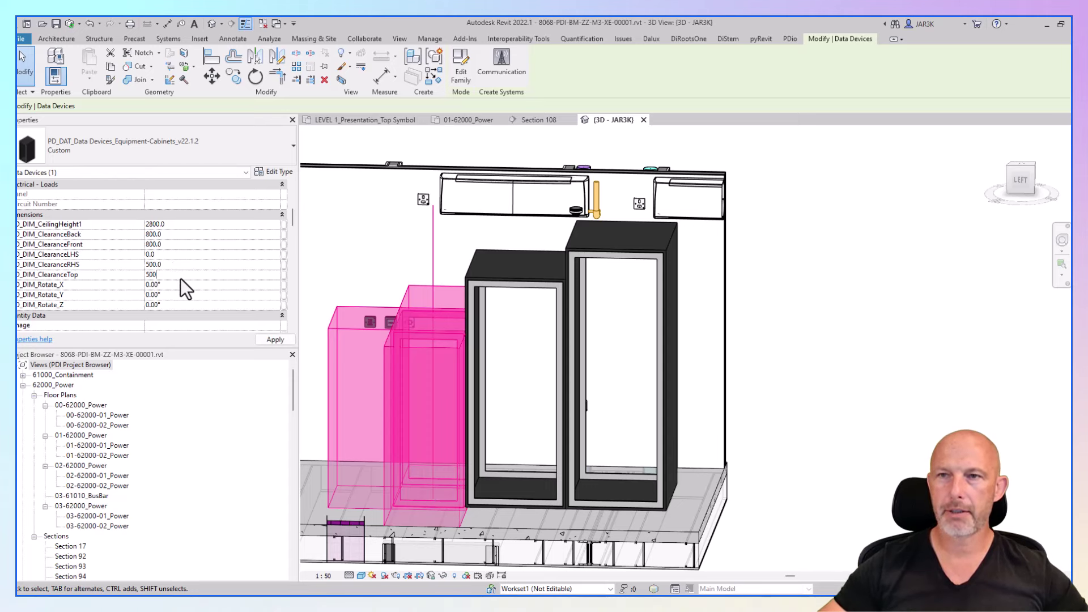
{"action": "middle_click_drag", "start_coordinate": [458, 352], "coordinate": [471, 341], "text": "shift"}
{"action": "left_click", "coordinate": [554, 265]}
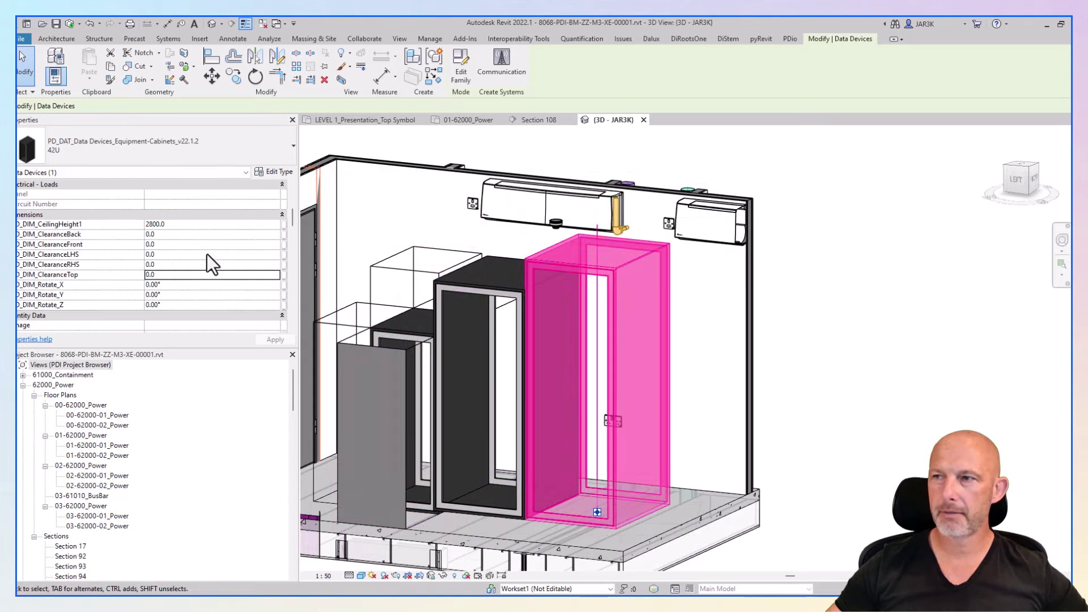
{"action": "left_click", "coordinate": [168, 255]}
{"action": "type", "text": "200"}
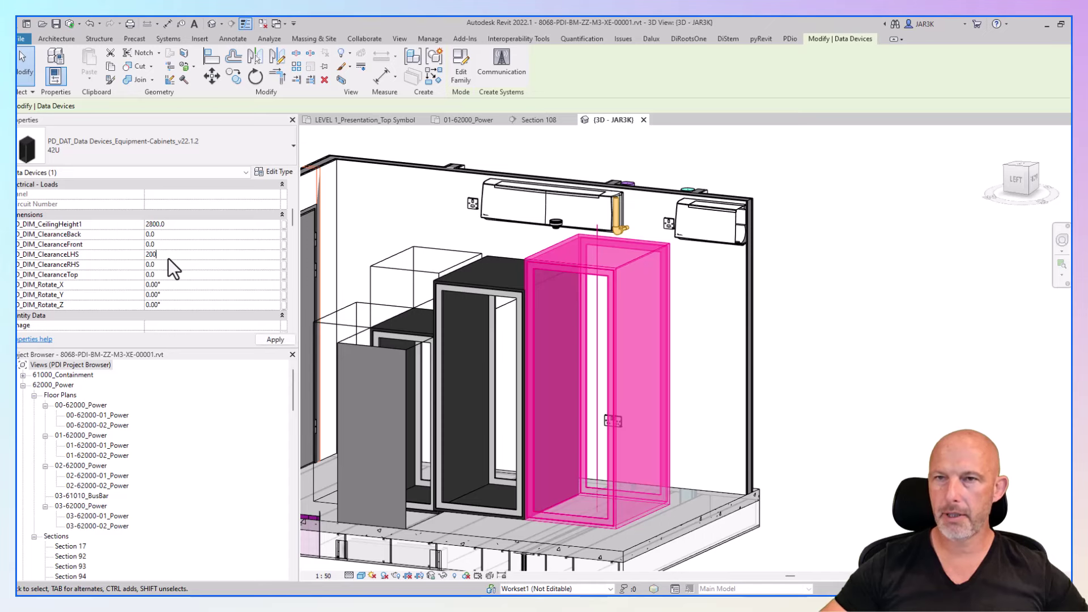
- Reset the 42U cabinet's left-side clearance from 200 back to 0
{"action": "key", "text": "Escape"}
{"action": "scroll", "coordinate": [435, 405], "scroll_direction": "down", "scroll_amount": 3}
{"action": "middle_click_drag", "start_coordinate": [434, 404], "coordinate": [485, 417], "text": "shift"}
{"action": "scroll", "coordinate": [485, 416], "scroll_direction": "up", "scroll_amount": 3}
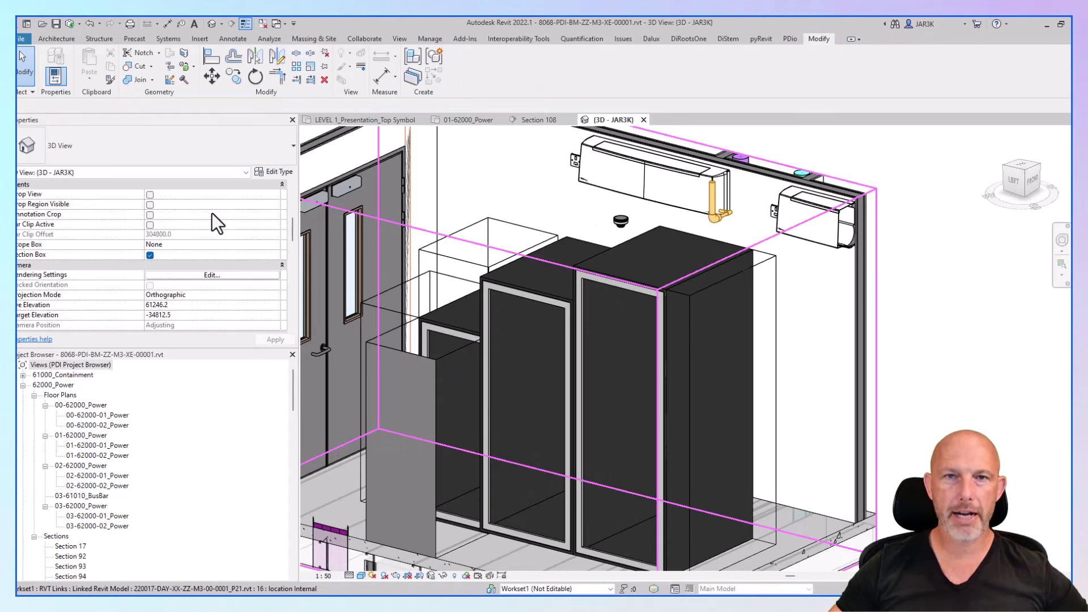
{"action": "scroll", "coordinate": [206, 265], "scroll_direction": "down", "scroll_amount": 4}
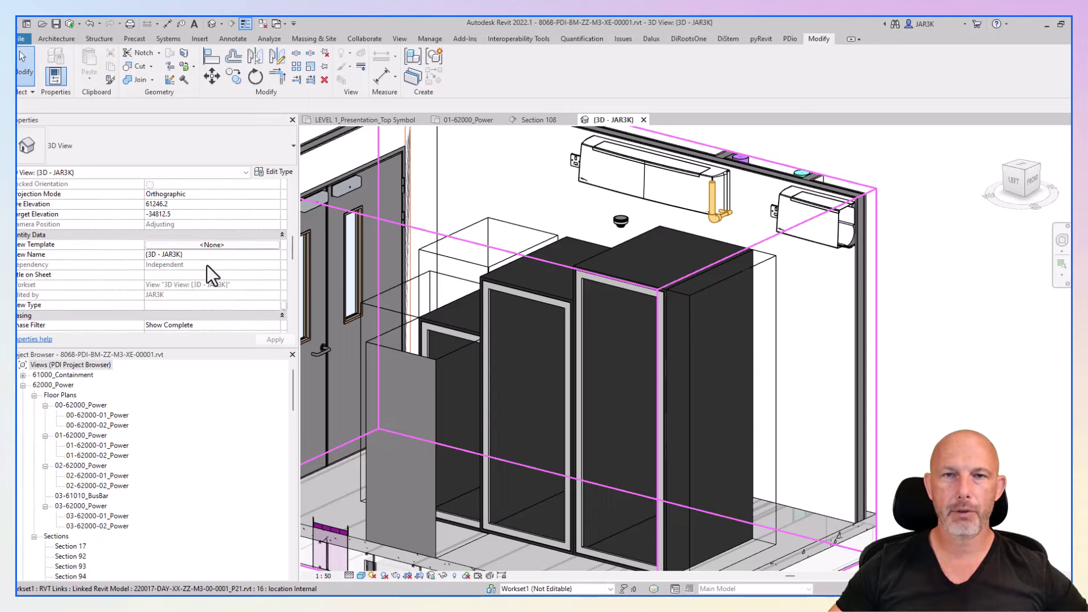
{"action": "scroll", "coordinate": [193, 286], "scroll_direction": "down", "scroll_amount": 1}
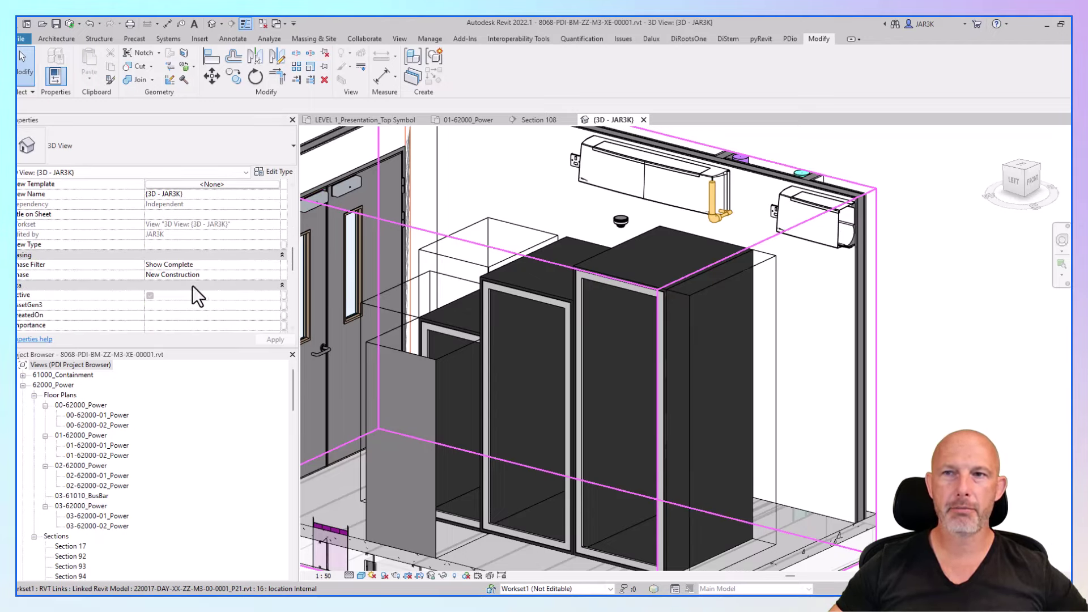
{"action": "left_click", "coordinate": [650, 328]}
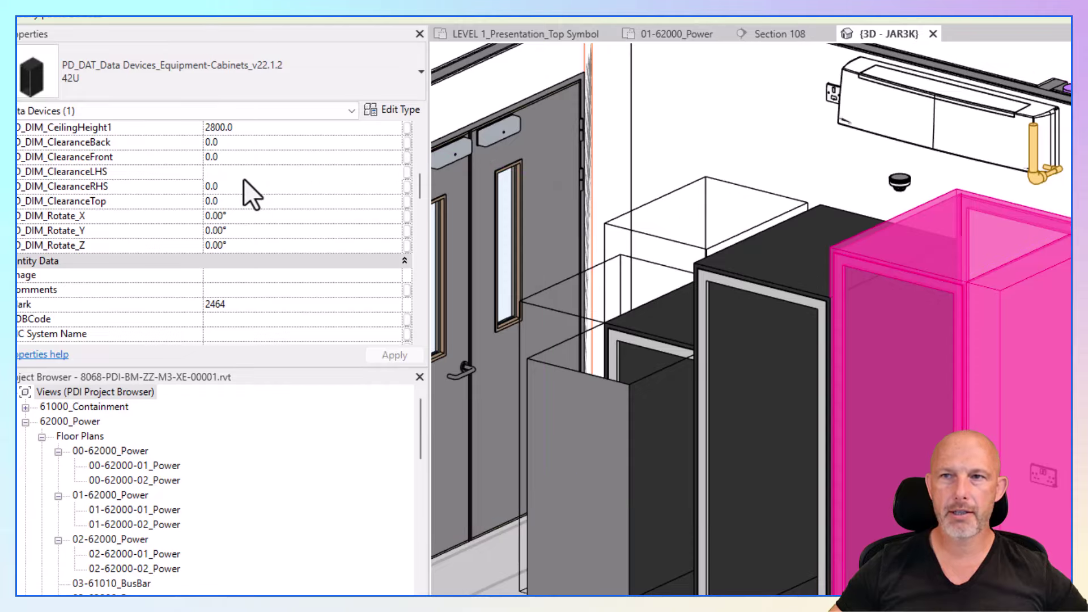
{"action": "left_click", "coordinate": [172, 219]}
{"action": "type", "text": "0"}
{"action": "key", "text": "Return"}
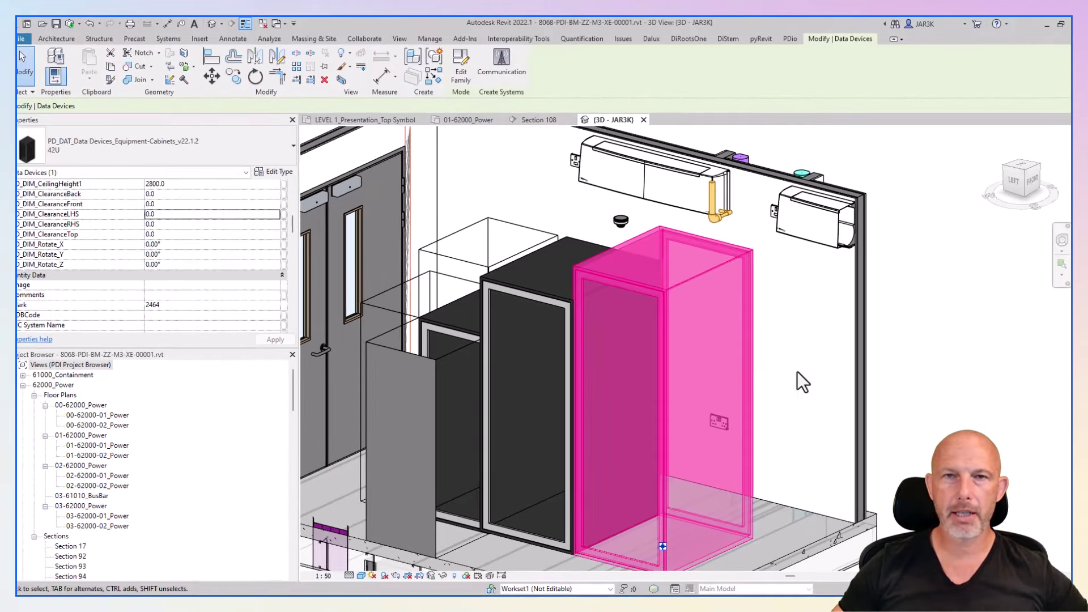
{"action": "key", "text": "Escape"}
{"action": "mouse_move", "coordinate": [797, 372]}
{"action": "middle_mouse_down", "text": "shift"}
{"action": "mouse_move", "coordinate": [842, 383]}
{"action": "mouse_move", "coordinate": [811, 377]}
{"action": "middle_mouse_up", "text": "shift"}
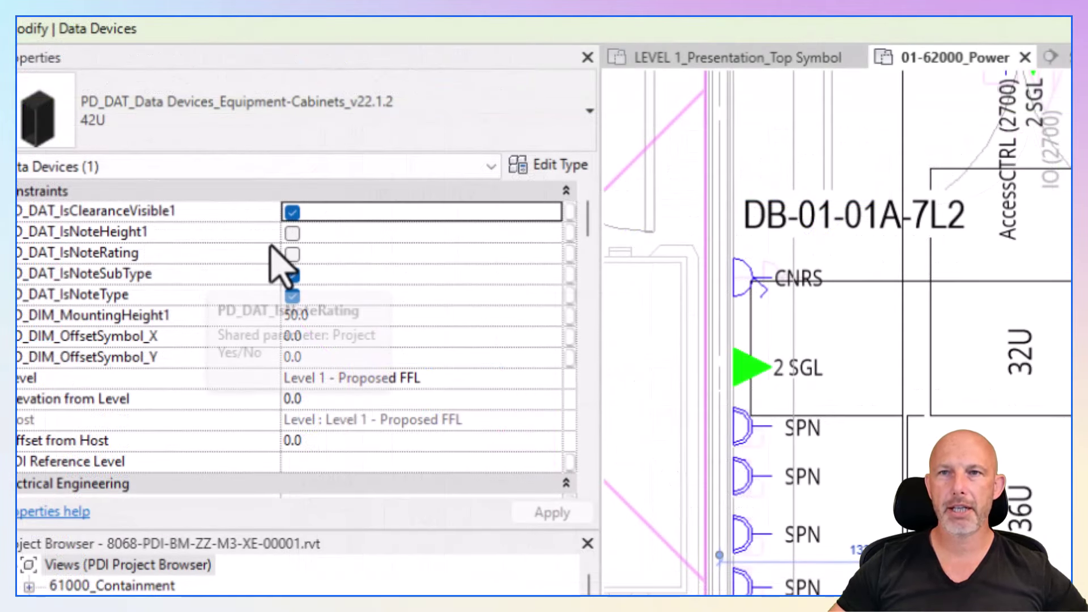
- Show the rating and height notes on the cabinet tag and open the Section 108 view
{"action": "left_click", "coordinate": [293, 257]}
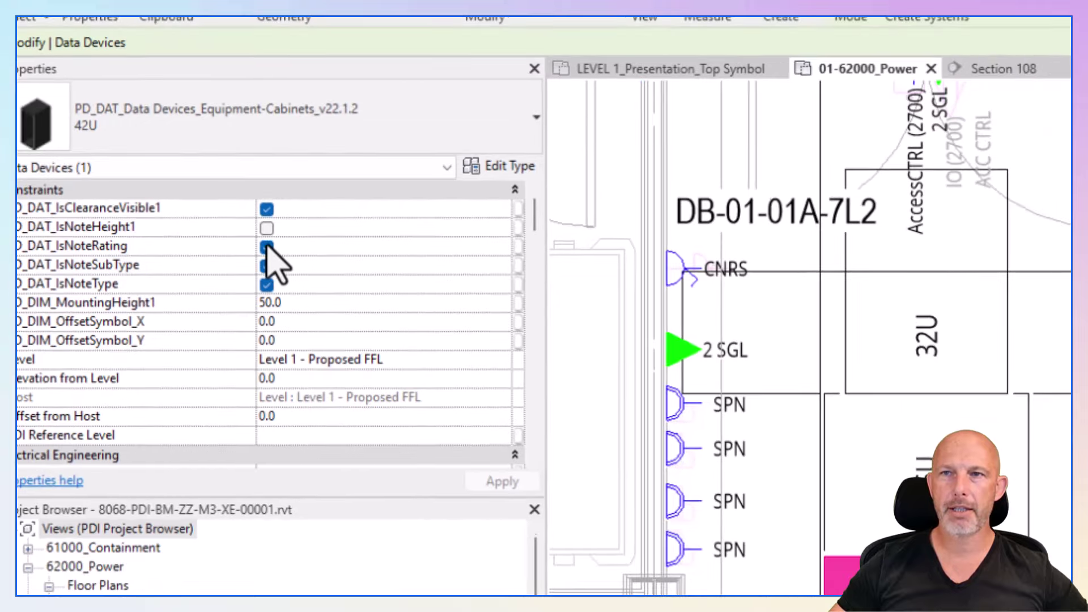
{"action": "left_click", "coordinate": [293, 234]}
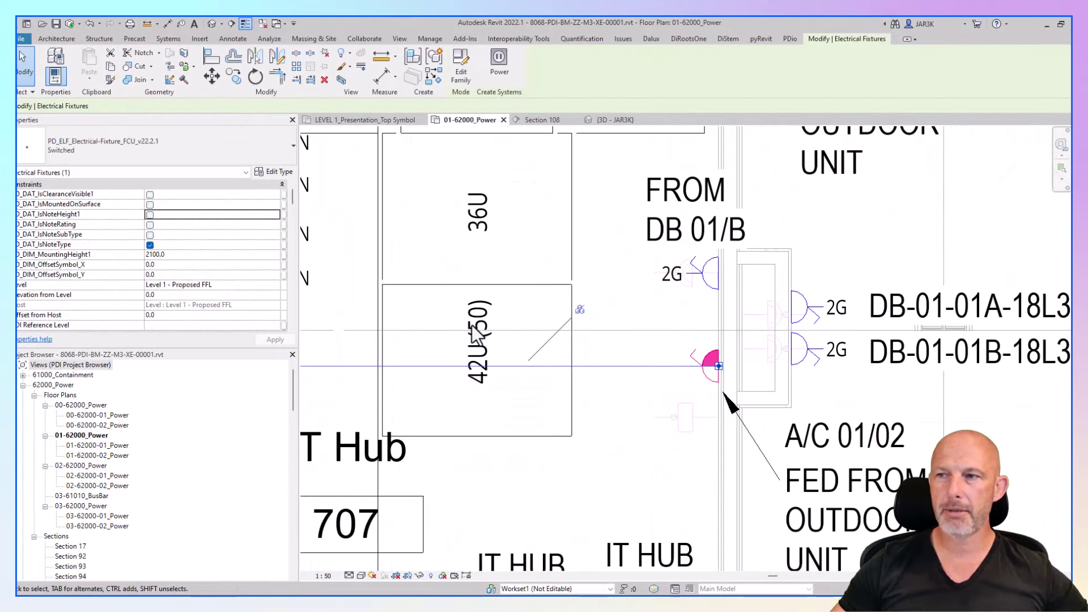
{"action": "left_click", "coordinate": [379, 484]}
{"action": "right_click", "coordinate": [378, 484]}
{"action": "left_click", "coordinate": [416, 200]}
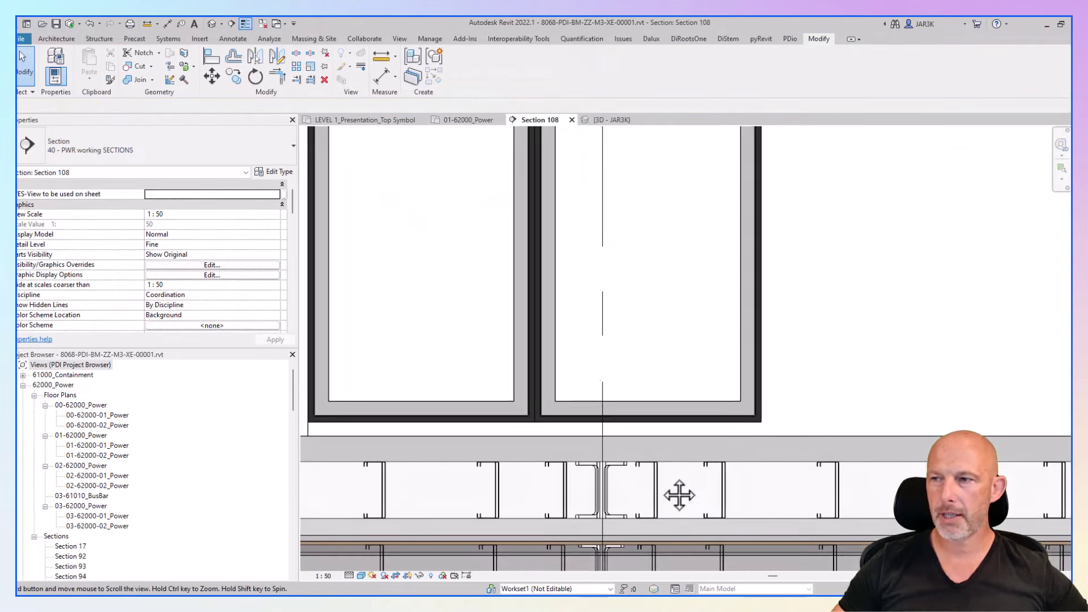
{"action": "left_click", "coordinate": [390, 71]}
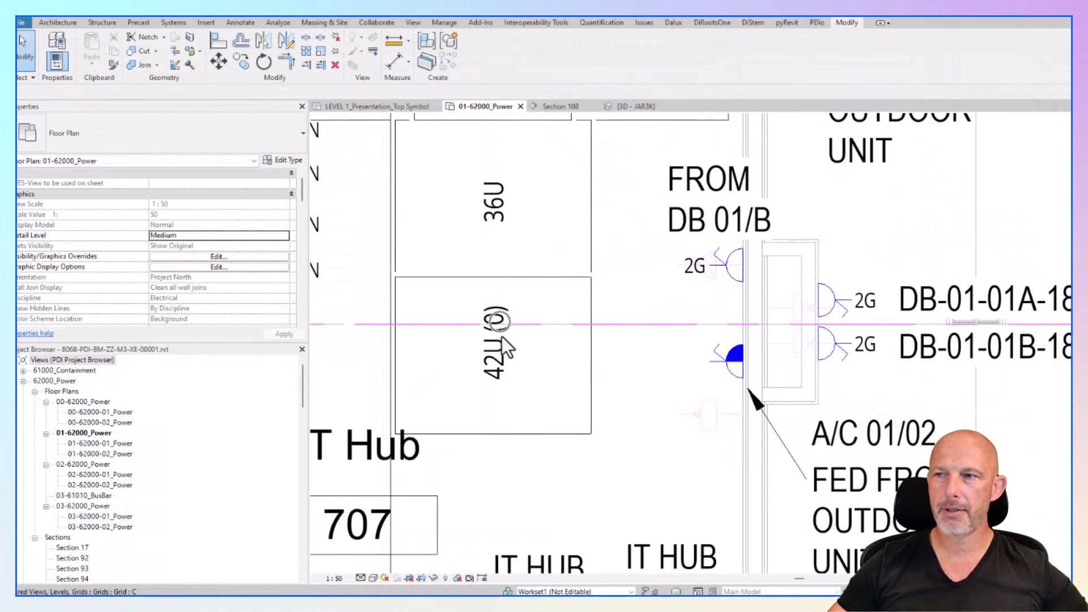
- Hide the height, sub-type, rating and type notes so the 42U cabinet tag reads only 42U
{"action": "left_click", "coordinate": [501, 336]}
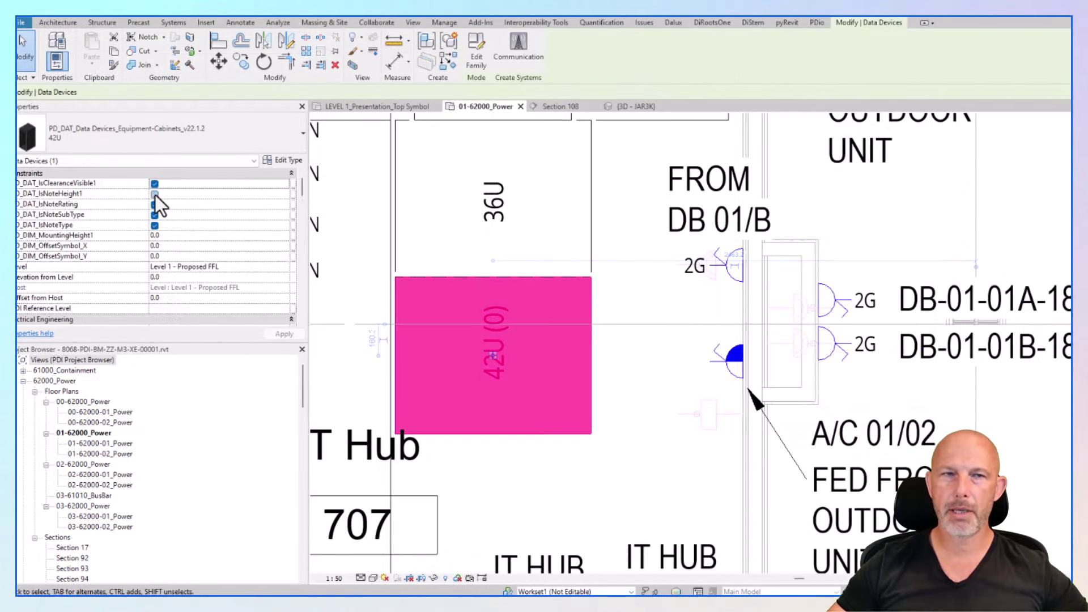
{"action": "left_click", "coordinate": [155, 194]}
{"action": "left_click", "coordinate": [631, 290]}
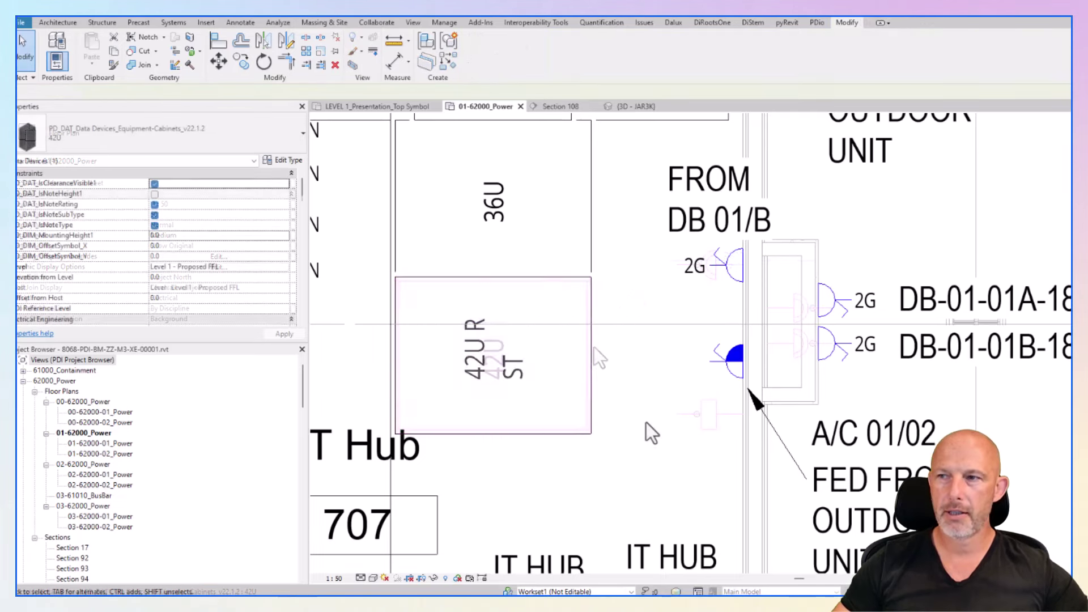
{"action": "left_click", "coordinate": [546, 430]}
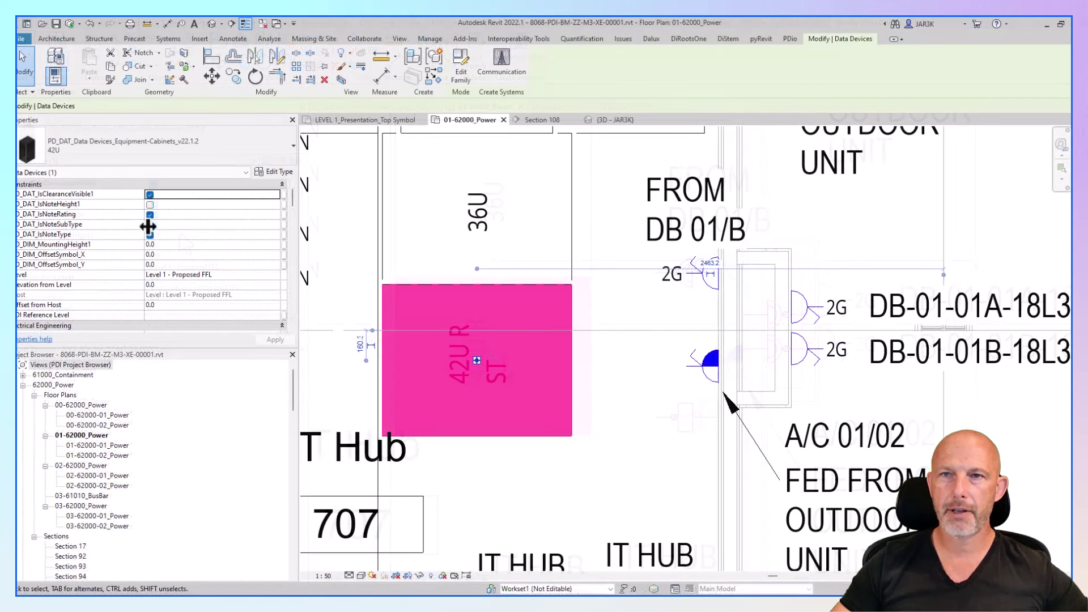
{"action": "left_click", "coordinate": [149, 225]}
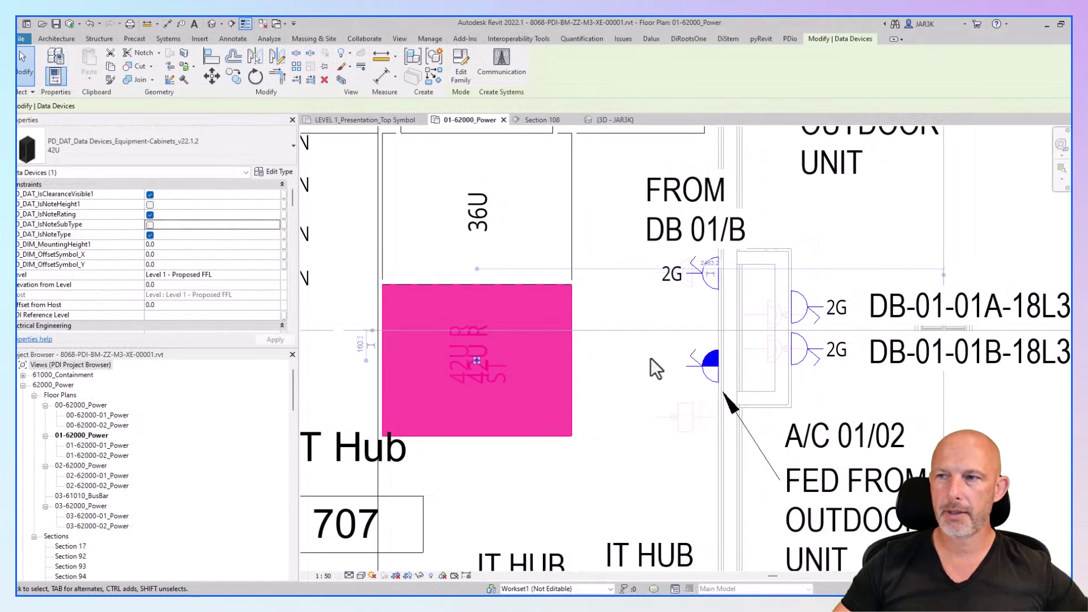
{"action": "left_click", "coordinate": [150, 215]}
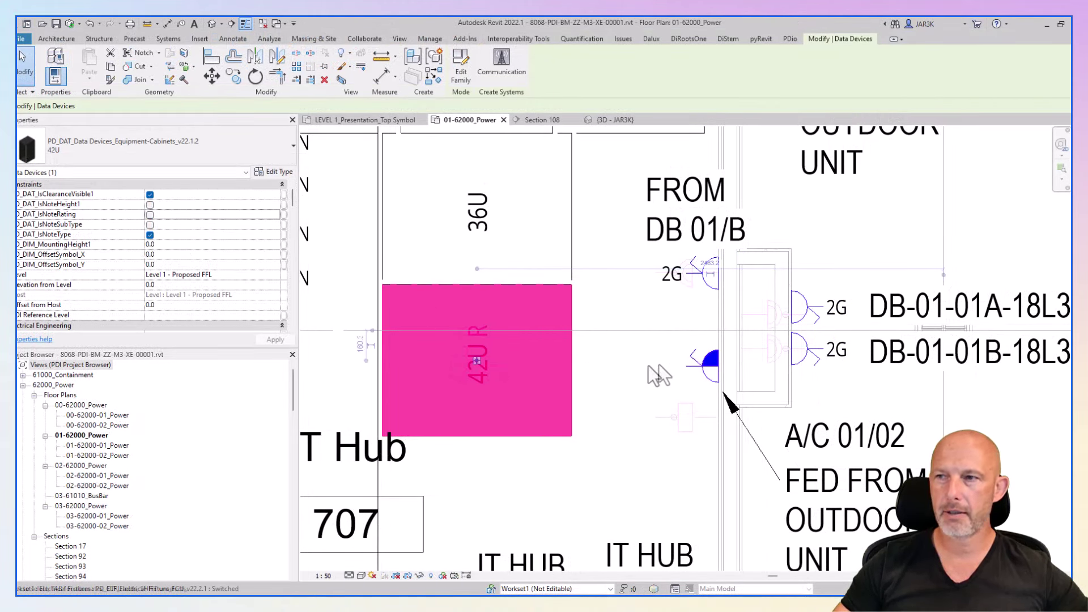
{"action": "left_click", "coordinate": [150, 235]}
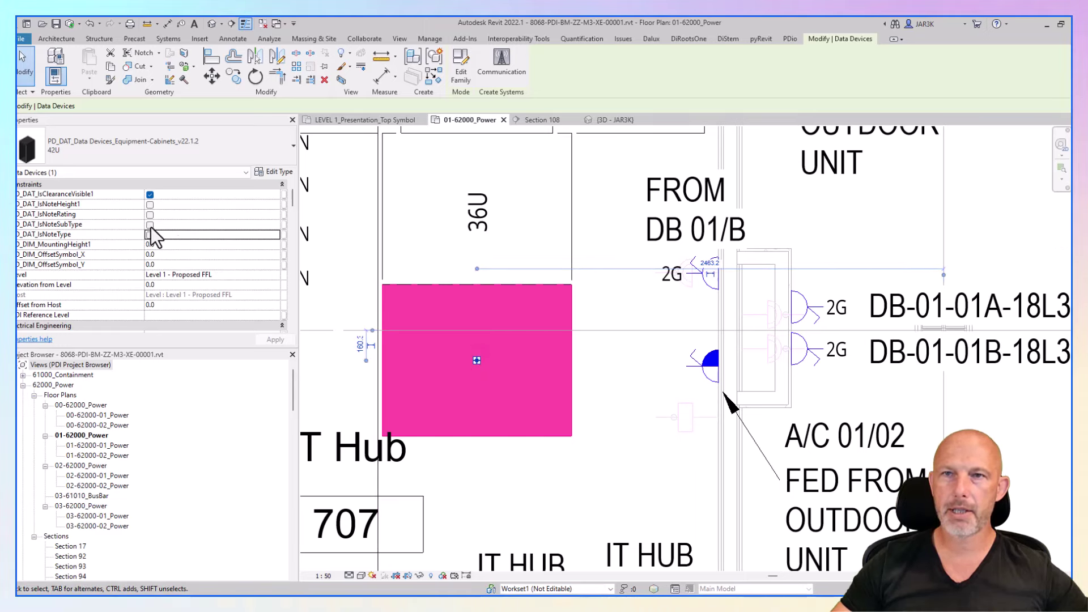
- Set the tag's OffsetSymbol_Y to -15 so the 42U label sits beside the cabinet
{"action": "left_click", "coordinate": [627, 365]}
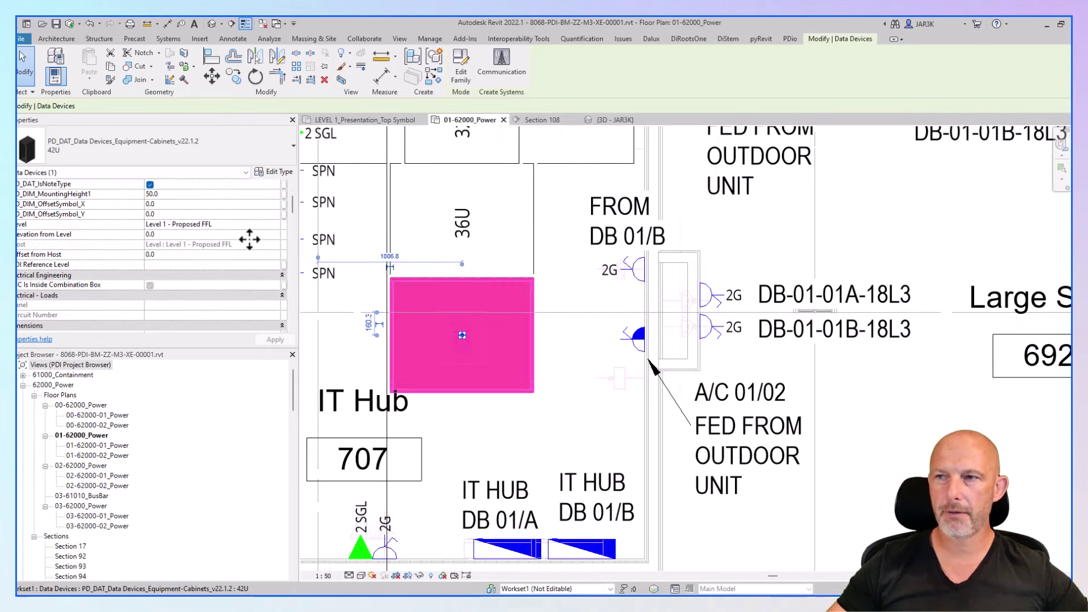
{"action": "left_click", "coordinate": [170, 214]}
{"action": "type", "text": "-15"}
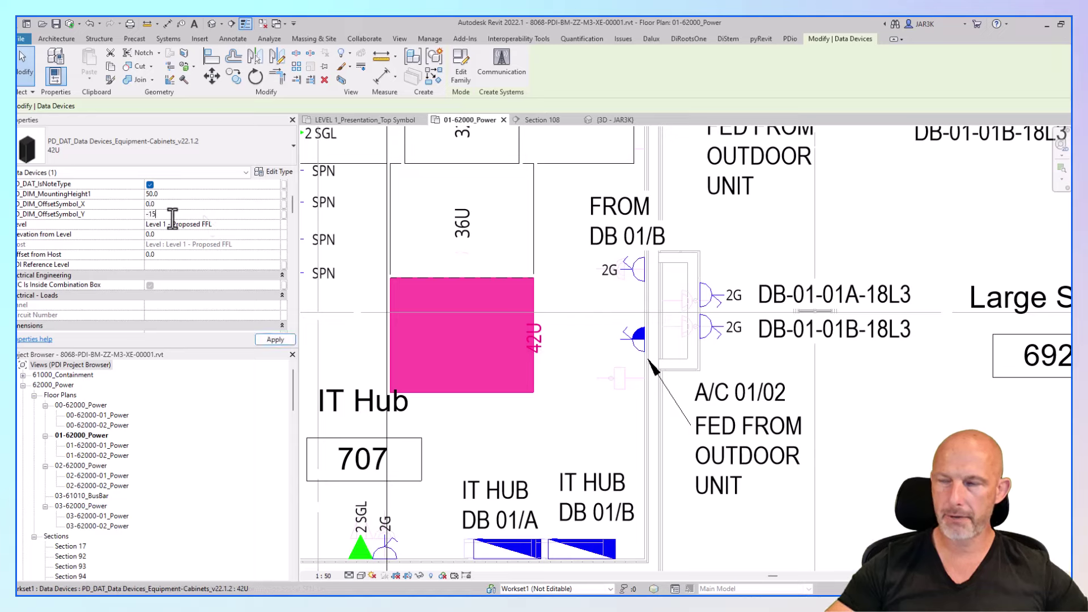
{"action": "left_click", "coordinate": [371, 340]}
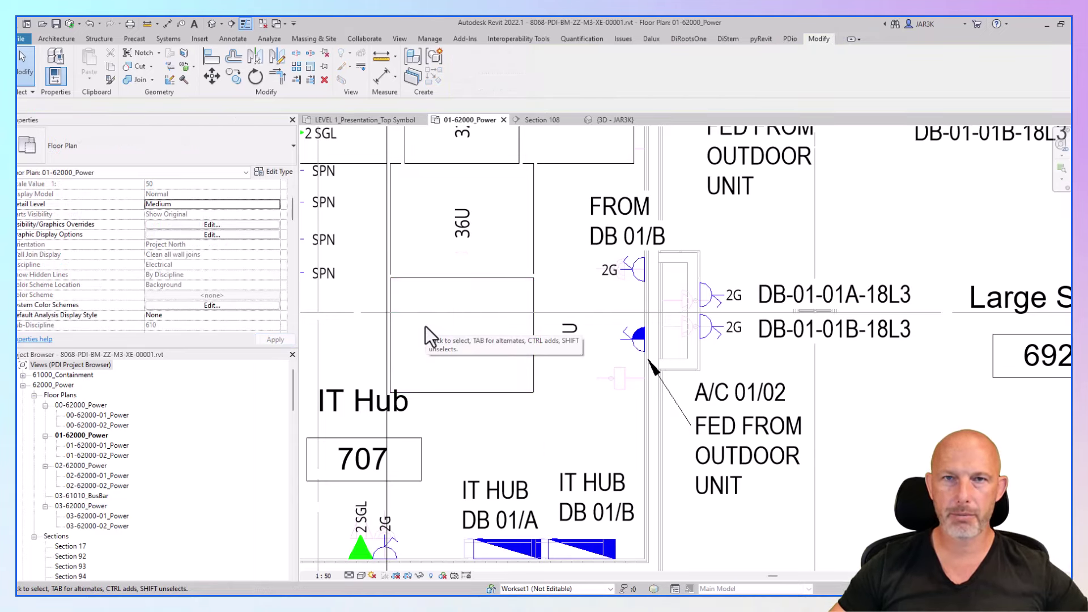
{"action": "left_click", "coordinate": [473, 326]}
{"action": "left_click", "coordinate": [570, 352]}
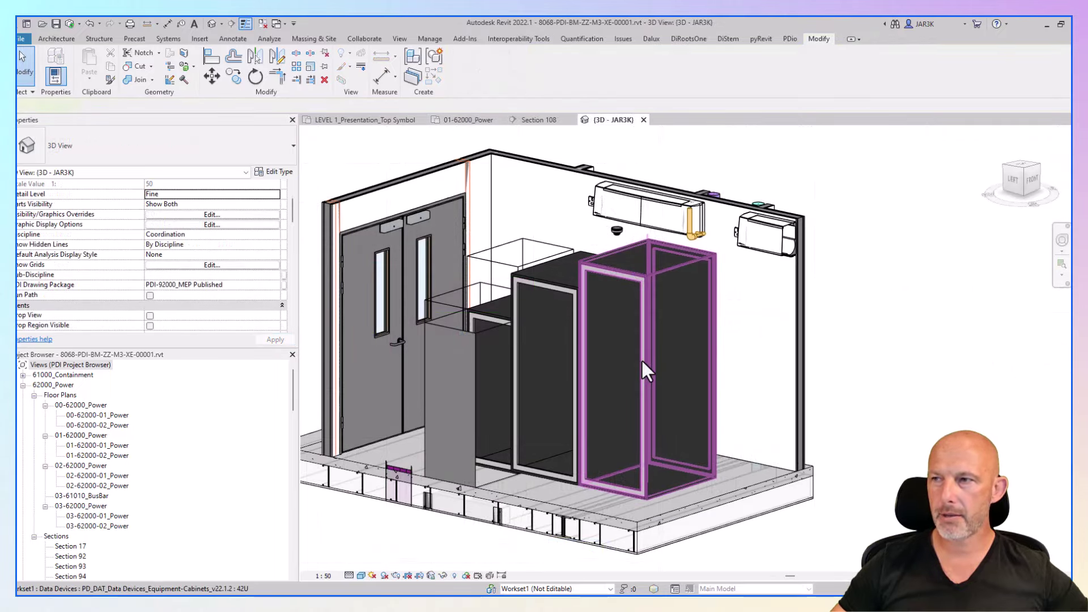
- Apply a 1500 value, then resize the 42U cabinet type to 600 depth, width and height
{"action": "left_click", "coordinate": [641, 358]}
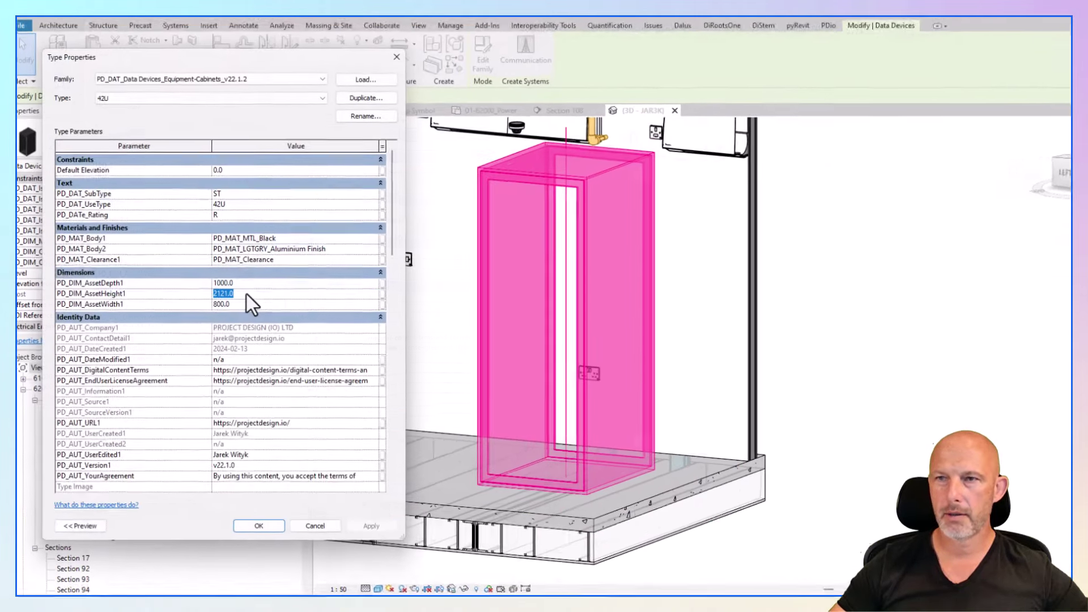
{"action": "type", "text": "1500"}
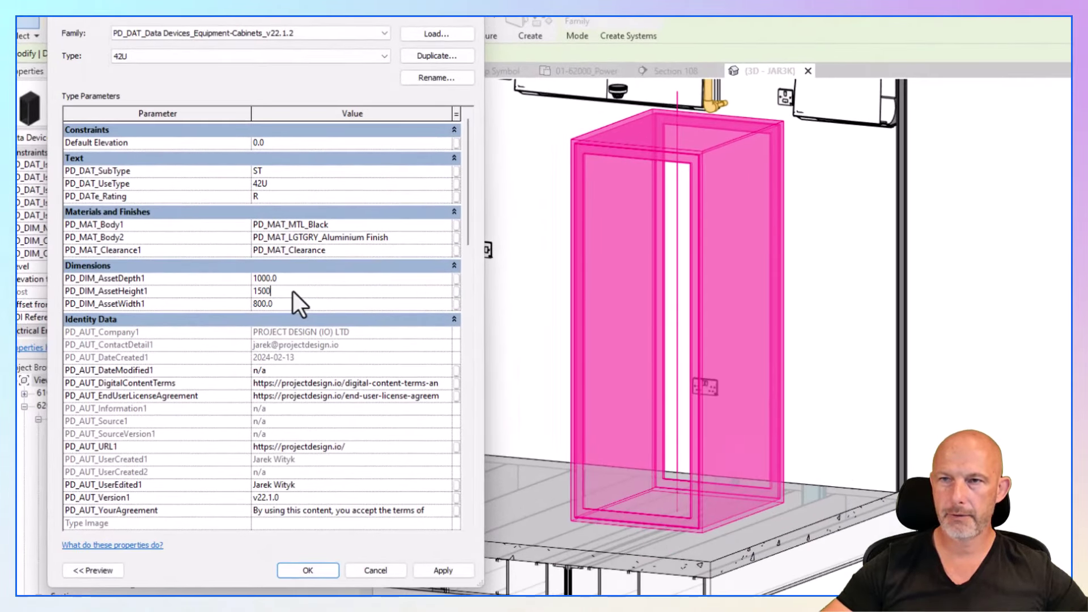
{"action": "left_click", "coordinate": [443, 570]}
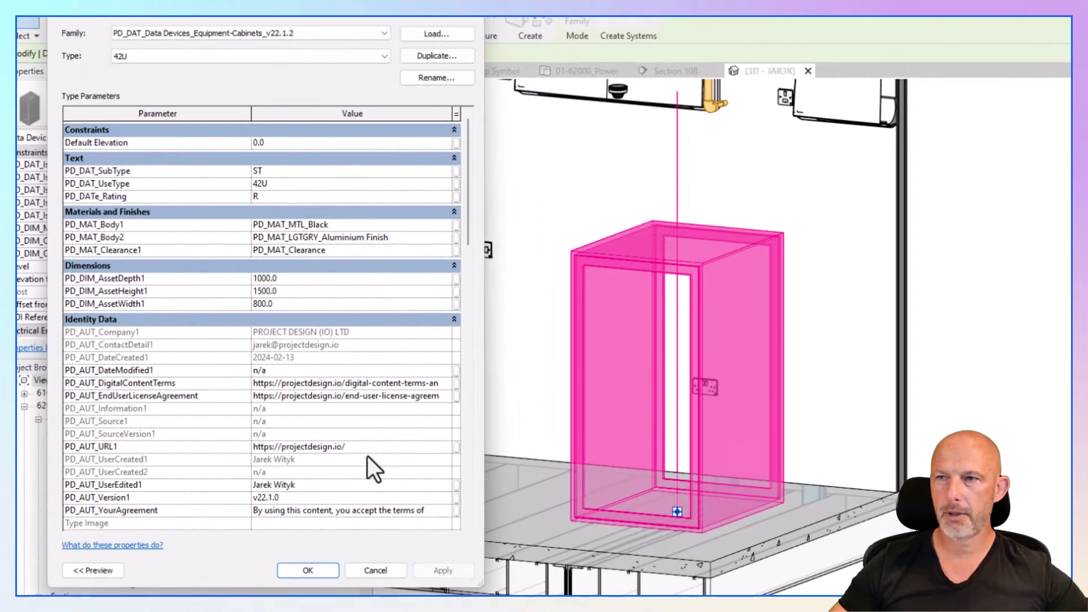
{"action": "left_click", "coordinate": [287, 278]}
{"action": "type", "text": "60"}
{"action": "type", "text": "0"}
{"action": "type", "text": "60"}
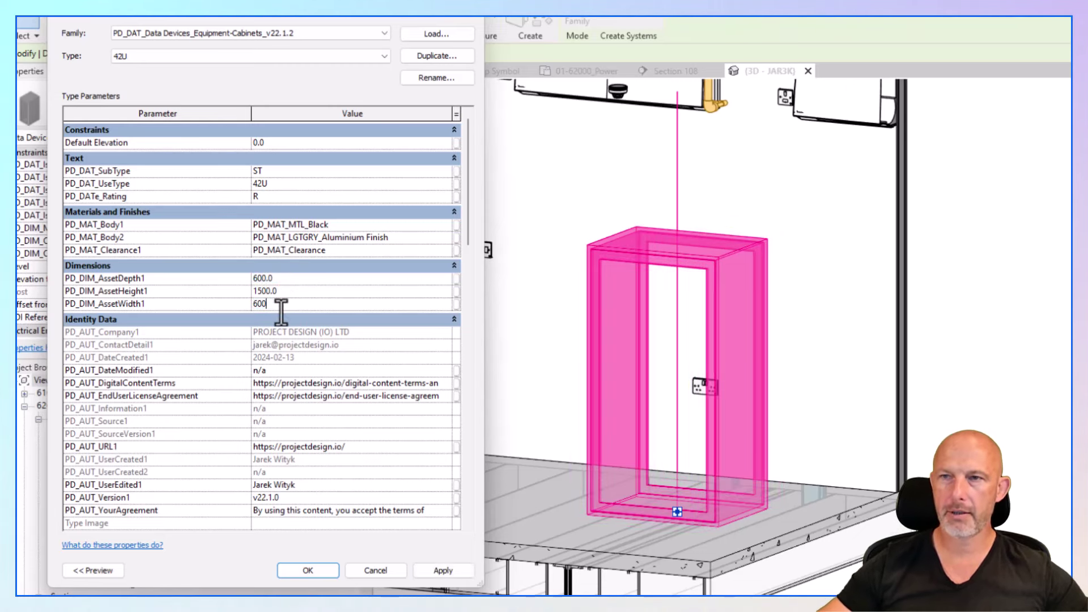
{"action": "left_click", "coordinate": [306, 292]}
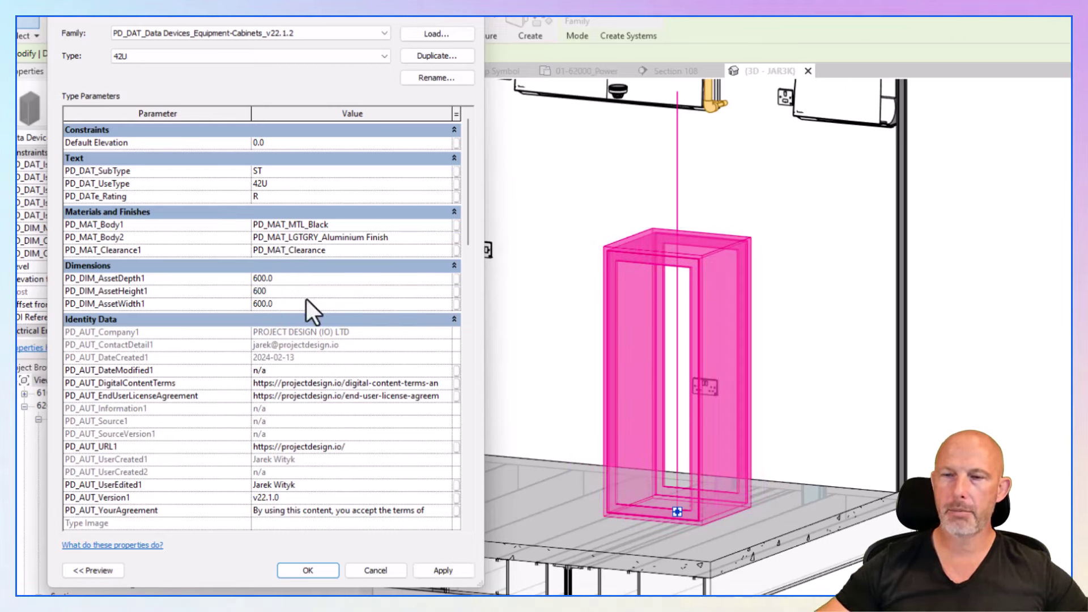
{"action": "left_click", "coordinate": [445, 571]}
- Orbit around the resized cabinet and review its type parameters from a front-left angle
{"action": "middle_click_drag", "start_coordinate": [481, 480], "coordinate": [580, 460], "text": "shift"}
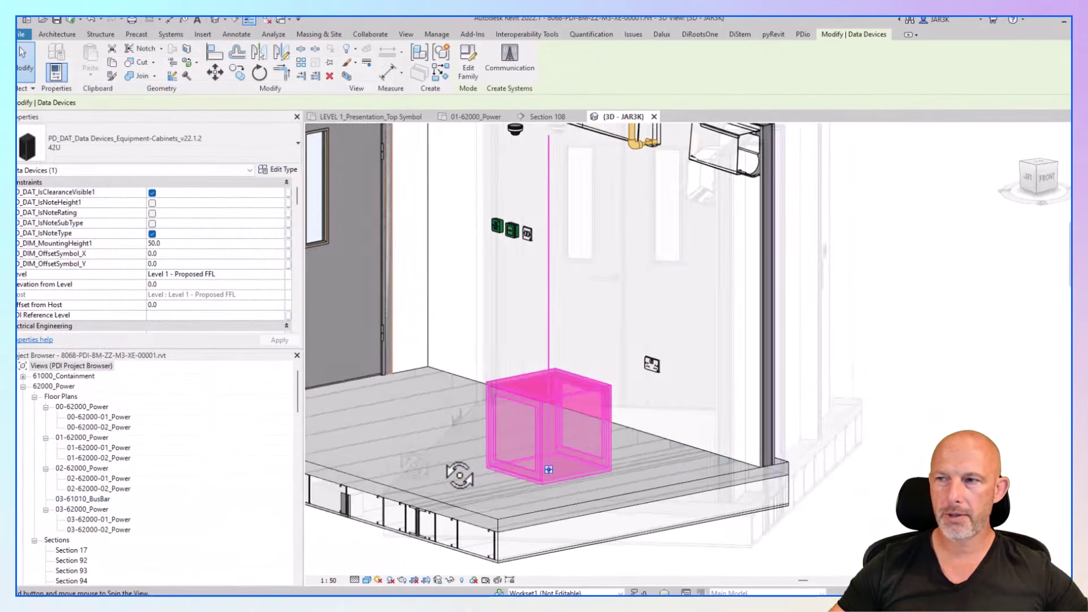
{"action": "left_click", "coordinate": [721, 551]}
{"action": "middle_click_drag", "start_coordinate": [656, 502], "coordinate": [553, 389], "text": "shift"}
{"action": "left_click", "coordinate": [553, 389]}
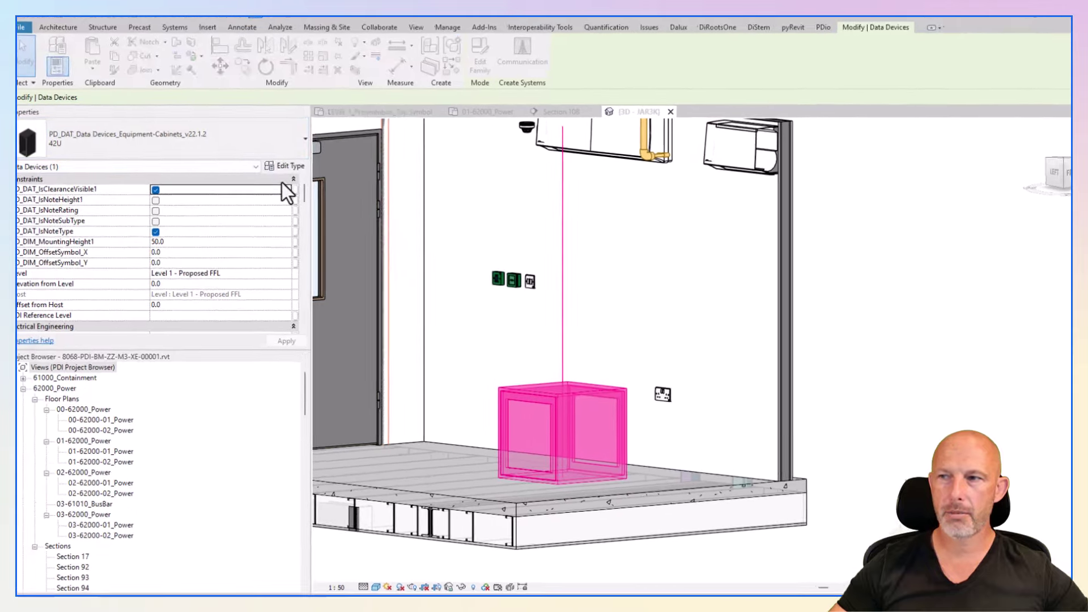
{"action": "left_click", "coordinate": [273, 171]}
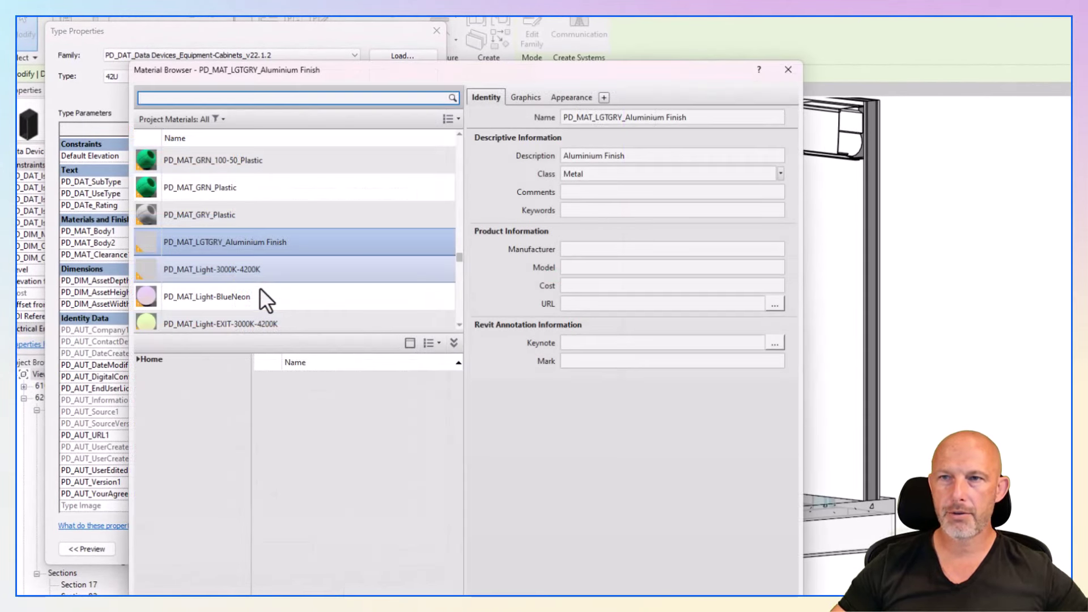
{"action": "scroll", "coordinate": [260, 287], "scroll_direction": "down", "scroll_amount": 2}
{"action": "scroll", "coordinate": [256, 285], "scroll_direction": "down", "scroll_amount": 1}
{"action": "scroll", "coordinate": [225, 261], "scroll_direction": "down", "scroll_amount": 2}
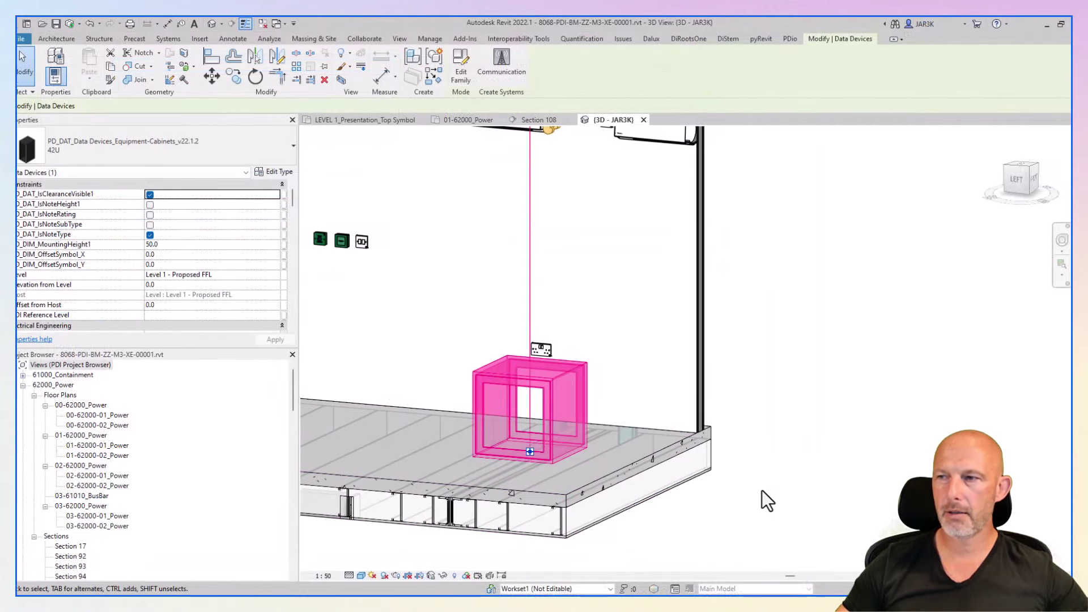
{"action": "left_click", "coordinate": [760, 490]}
{"action": "middle_click_drag", "start_coordinate": [757, 489], "coordinate": [720, 417], "text": "shift"}
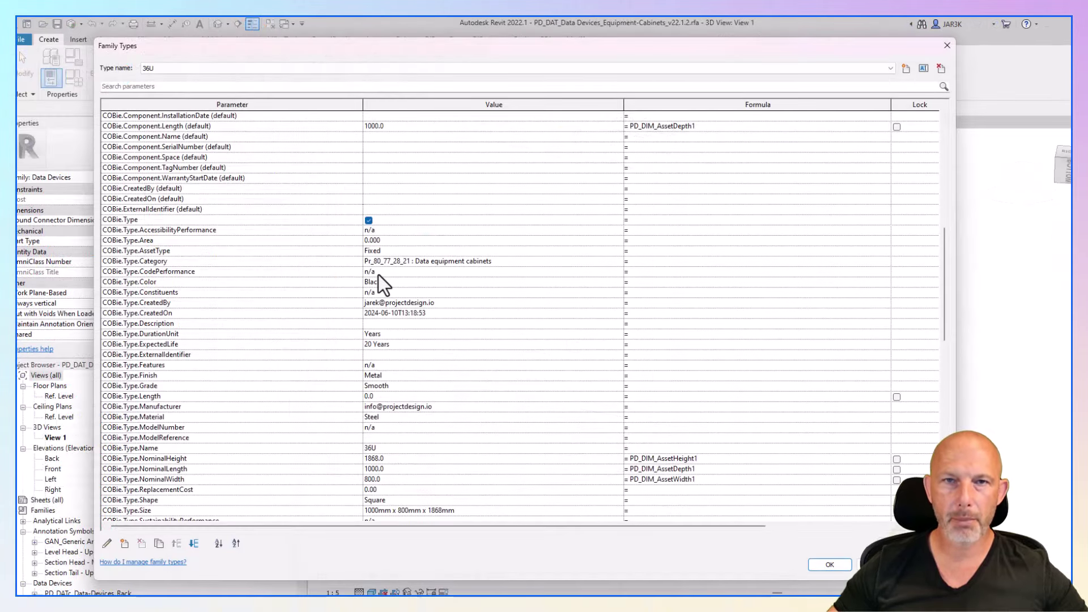
{"action": "scroll", "coordinate": [376, 268], "scroll_direction": "down", "scroll_amount": 10}
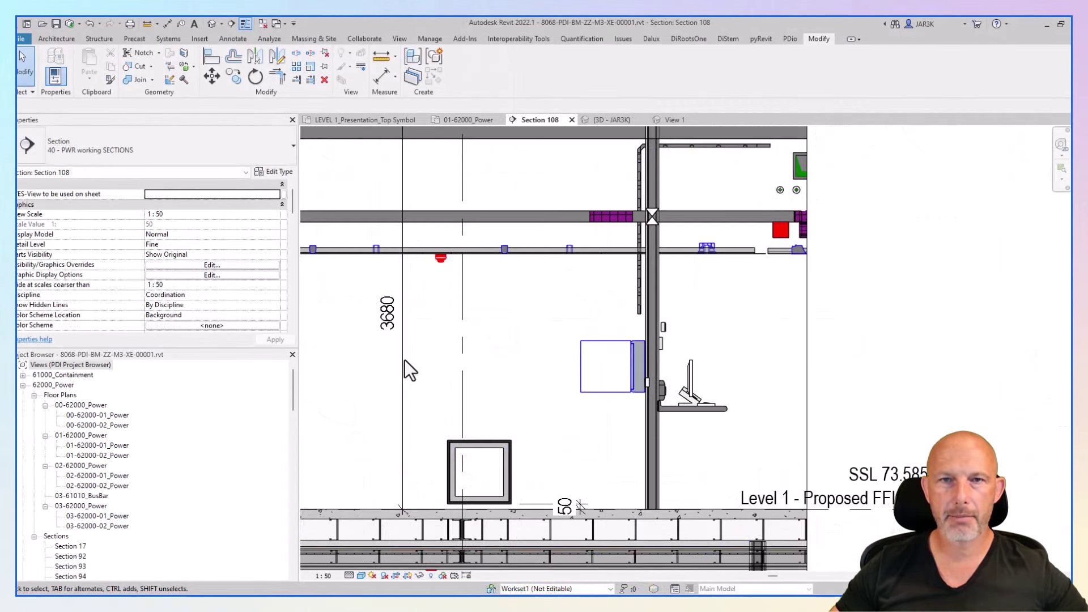
- Add a 650 aligned dimension from the floor to the top of the box in Section 108
{"action": "key", "text": "d"}
{"action": "key", "text": "i"}
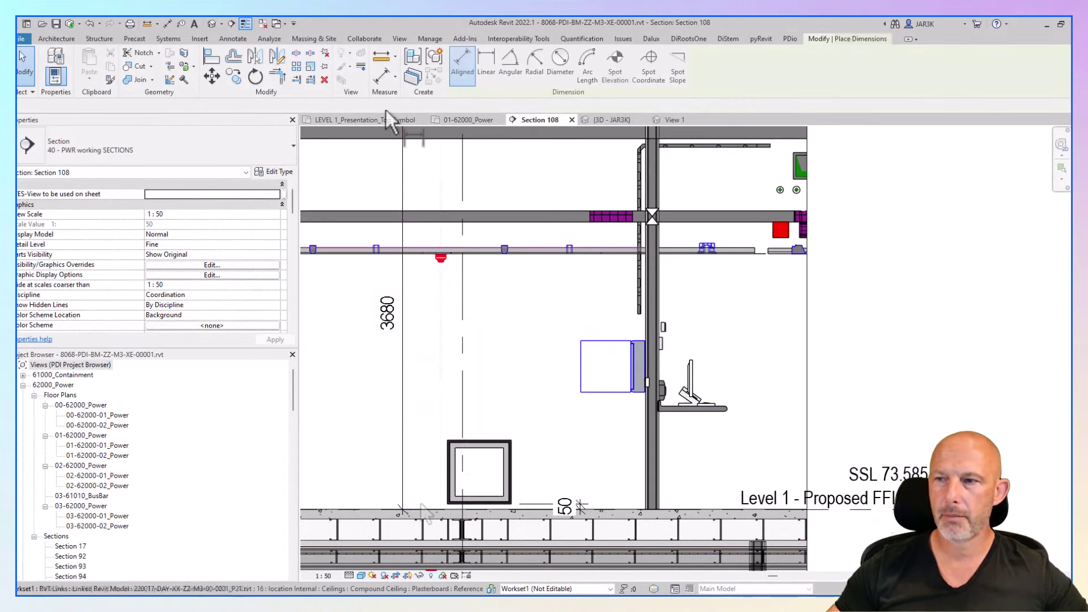
{"action": "left_click", "coordinate": [431, 509]}
{"action": "left_click", "coordinate": [470, 441]}
{"action": "left_click", "coordinate": [424, 371]}
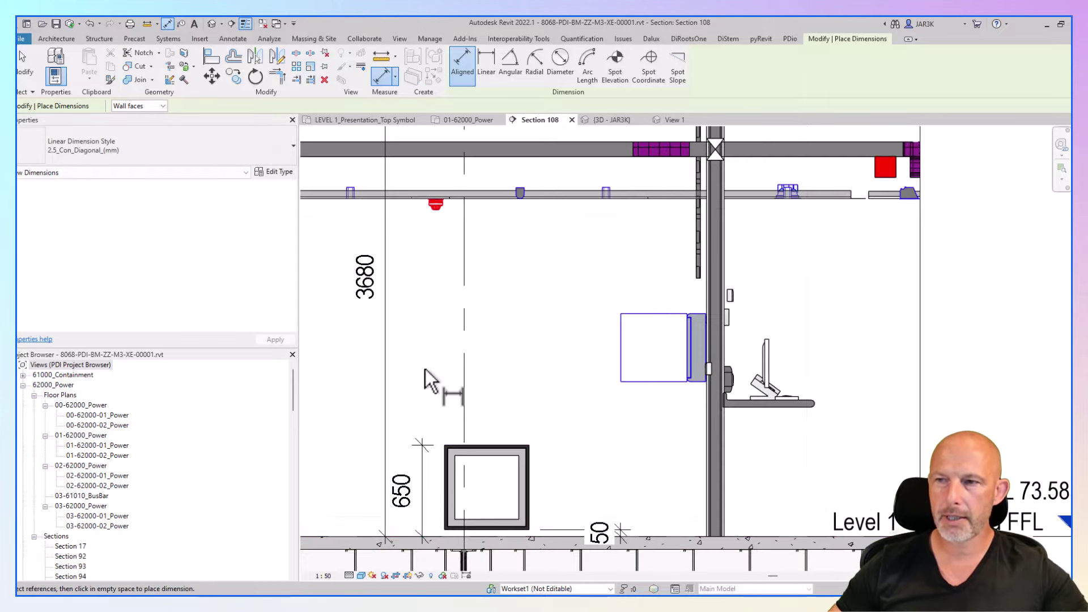
- Set the 01-62000_Power plan's view range to Top 2000, Cut 1200 and Bottom 1000
{"action": "key", "text": "Escape"}
{"action": "left_click", "coordinate": [465, 120]}
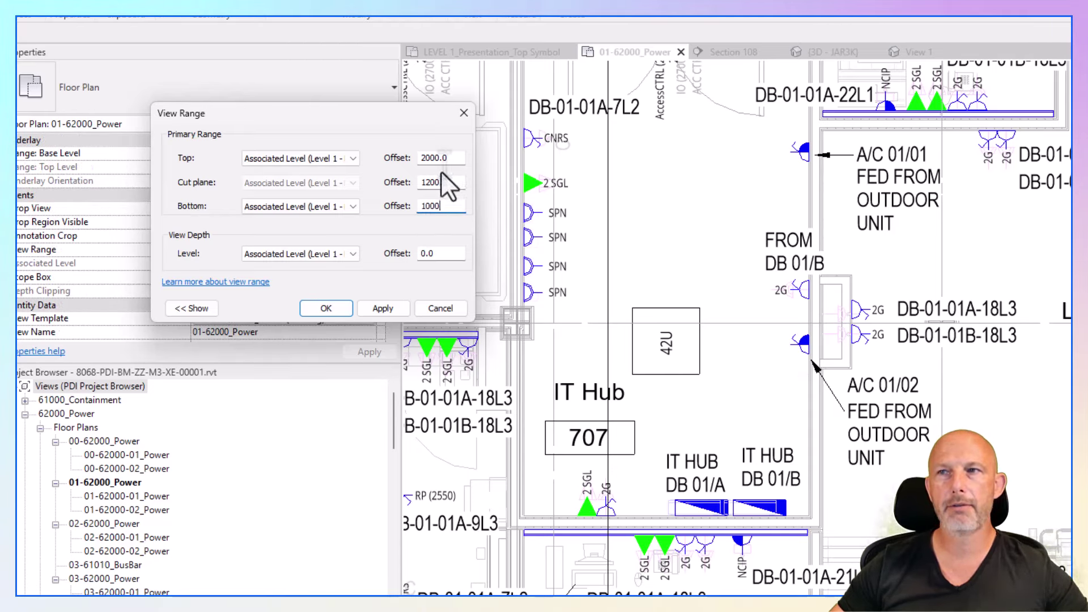
{"action": "key", "text": "Return"}
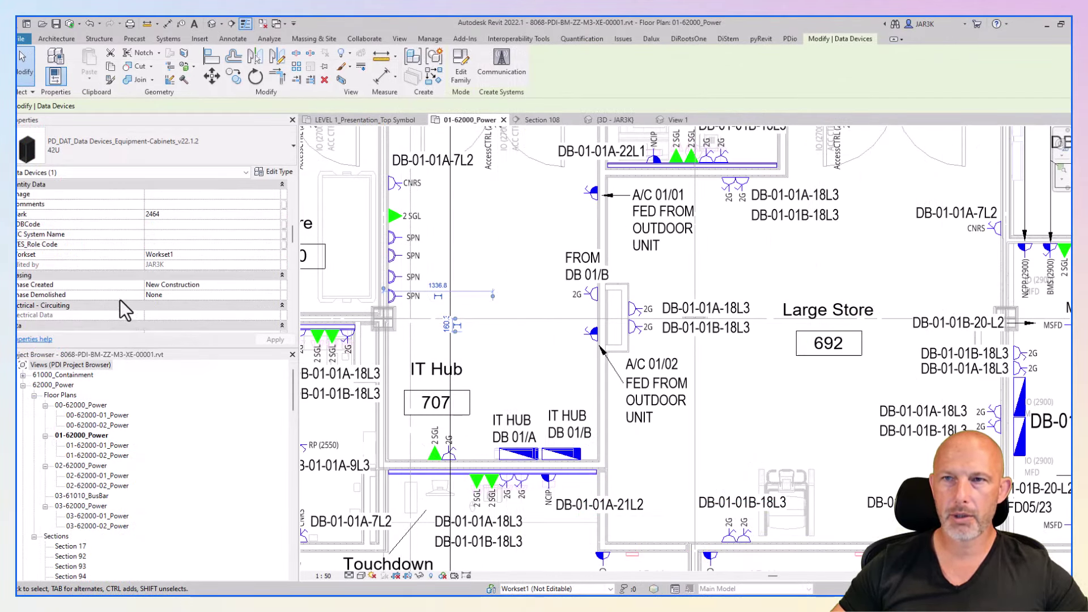
- Give the 42U cabinet a 3680 ceiling height and switch on extend-to-ceiling
{"action": "scroll", "coordinate": [107, 288], "scroll_direction": "up", "scroll_amount": 5}
{"action": "left_click", "coordinate": [179, 224]}
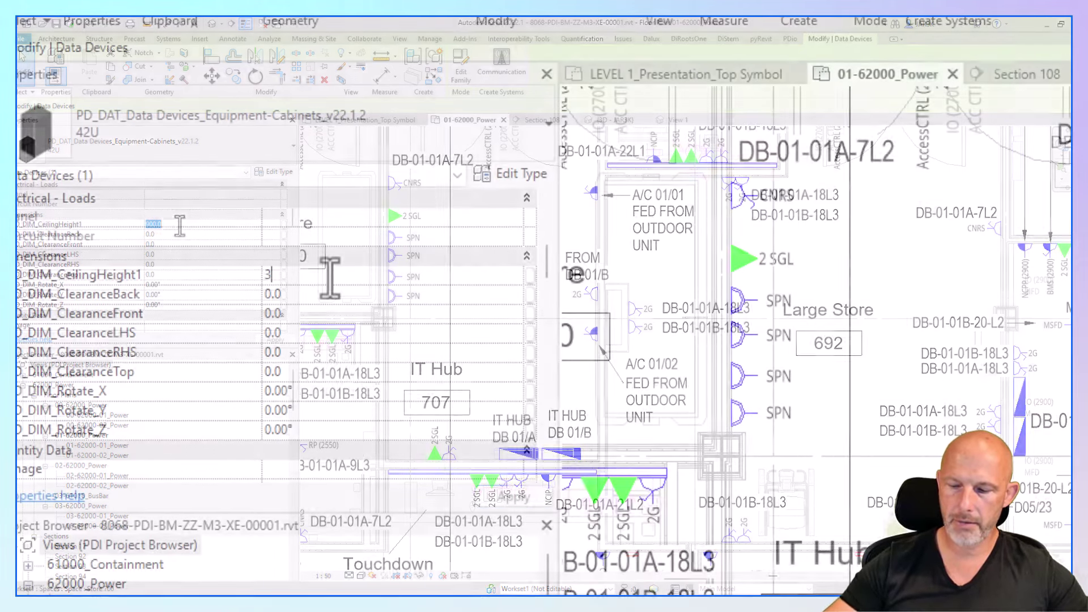
{"action": "type", "text": "368"}
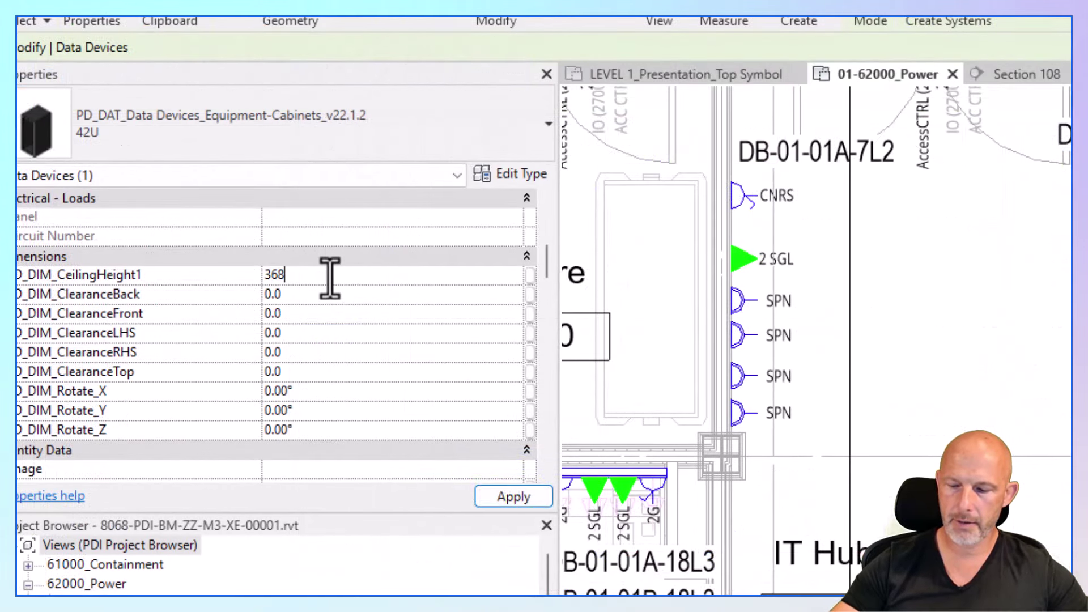
{"action": "type", "text": "0"}
{"action": "key", "text": "ctrl+Tab"}
{"action": "middle_click_drag", "start_coordinate": [511, 291], "coordinate": [505, 330]}
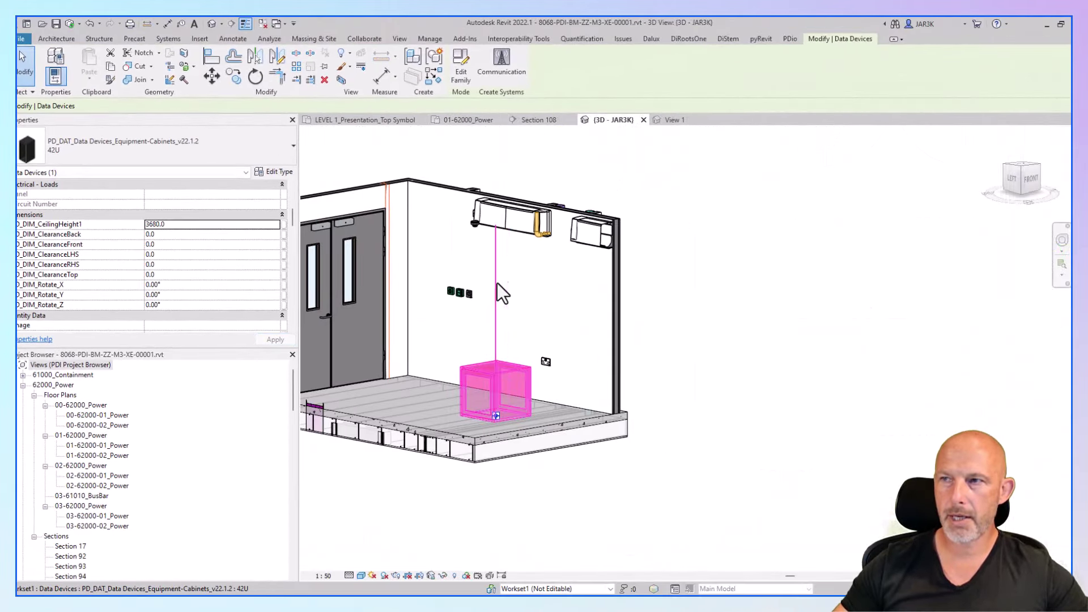
{"action": "scroll", "coordinate": [165, 249], "scroll_direction": "down", "scroll_amount": 10}
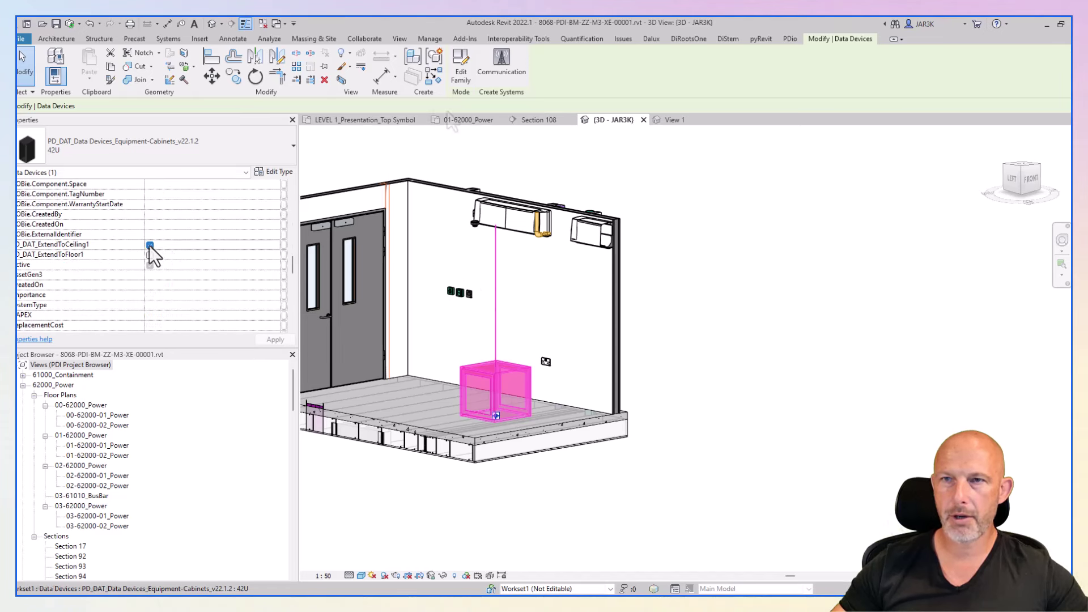
{"action": "left_click", "coordinate": [149, 245]}
{"action": "left_click", "coordinate": [461, 119]}
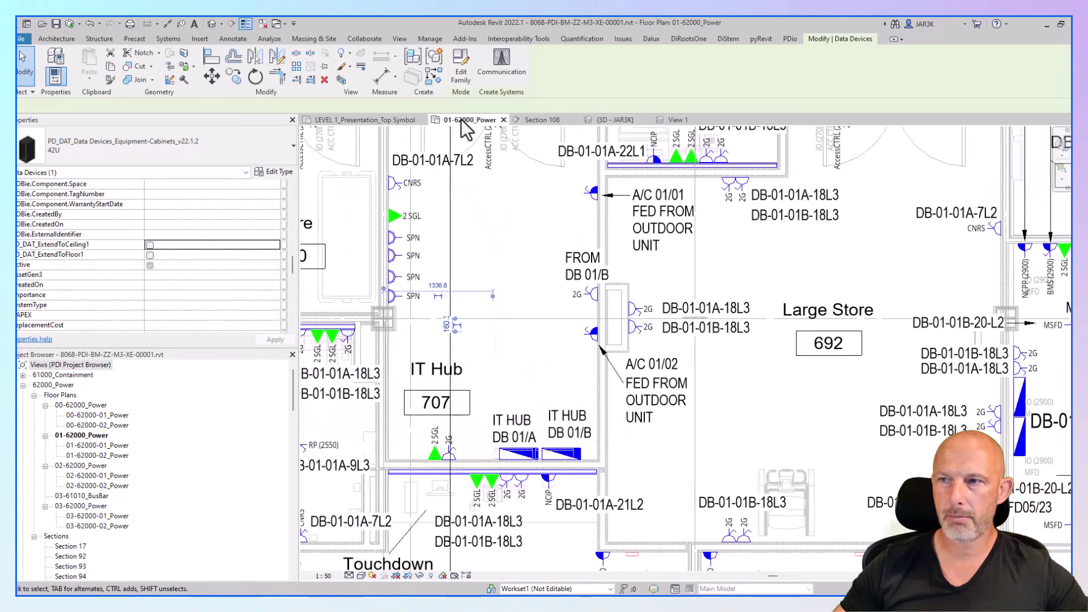
{"action": "left_click", "coordinate": [149, 245]}
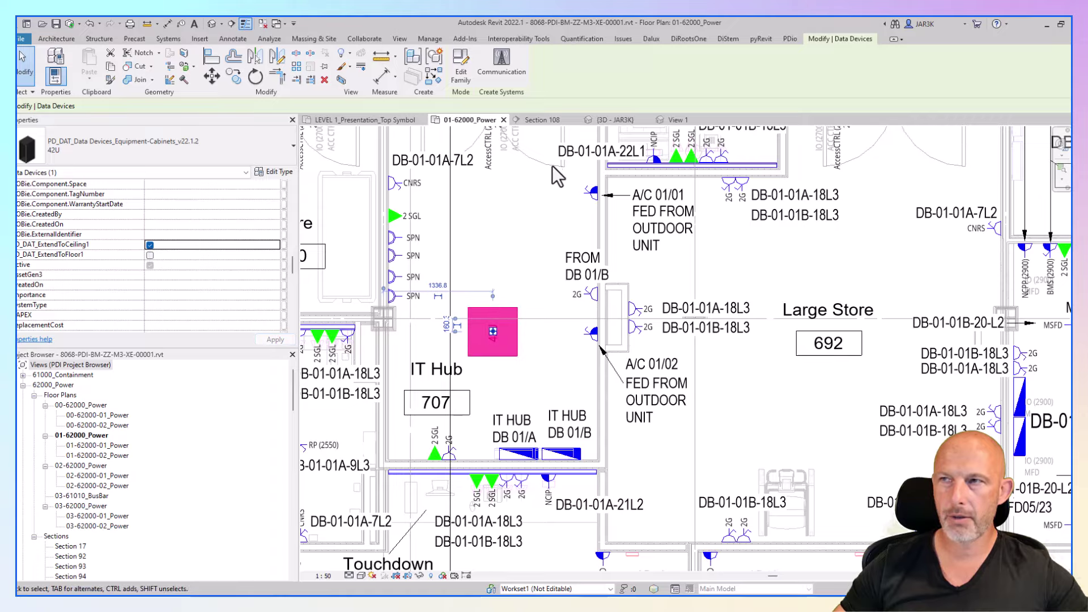